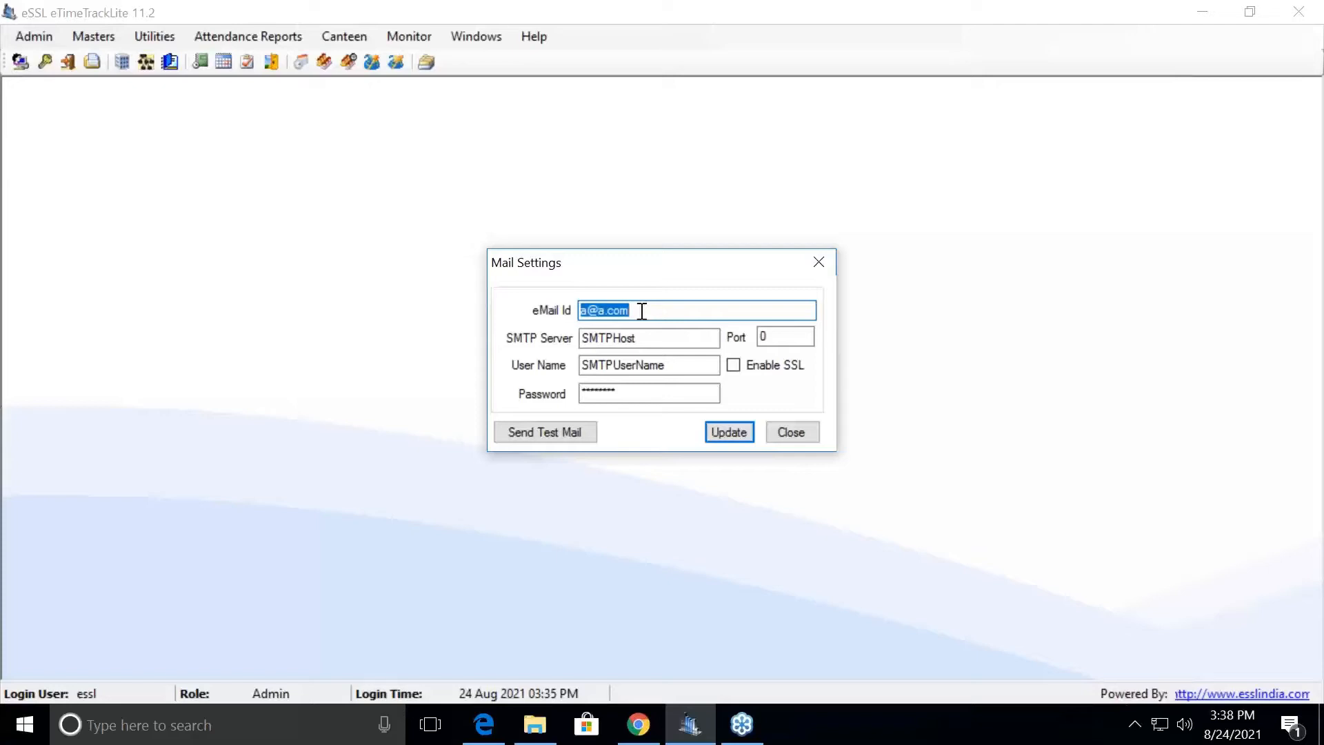
- Place the cursor in the sender eMail Id field of the Mail Settings dialog
click(641, 311)
drag(641, 311, 570, 315)
drag(646, 340, 578, 340)
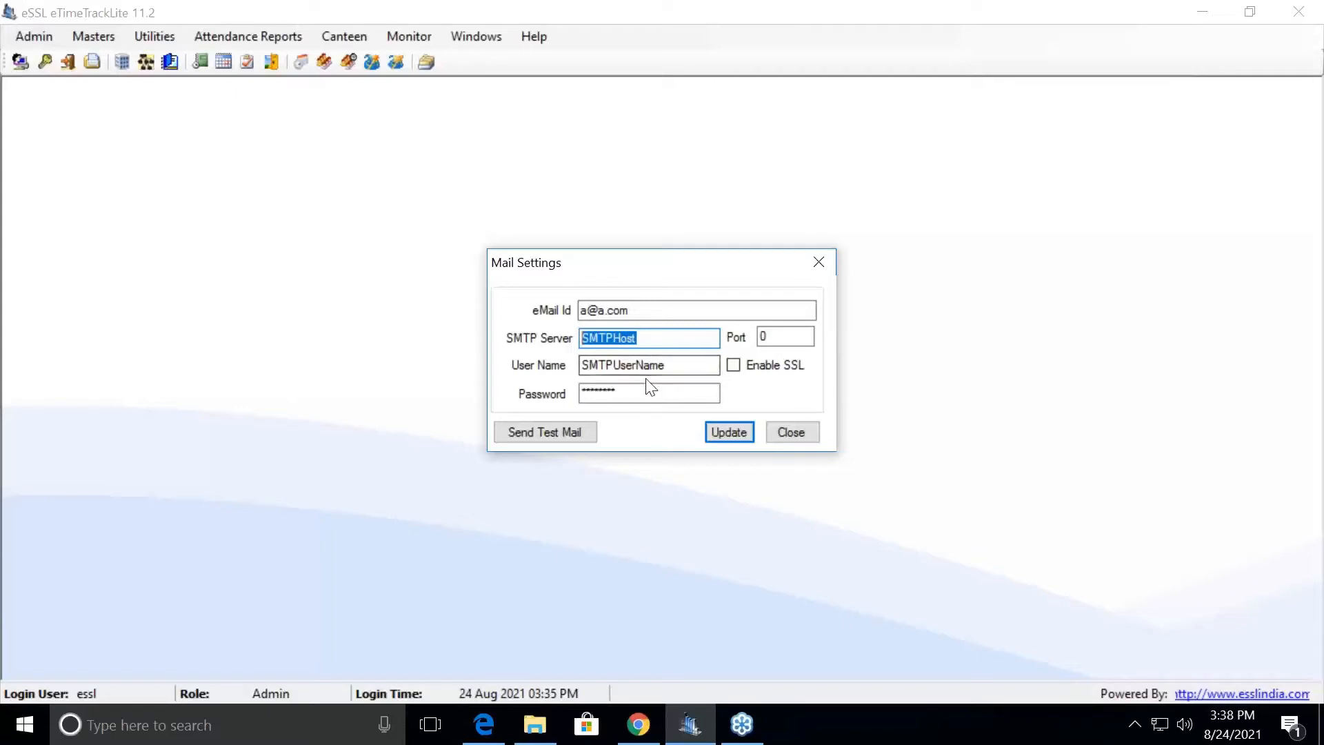
drag(680, 365, 547, 369)
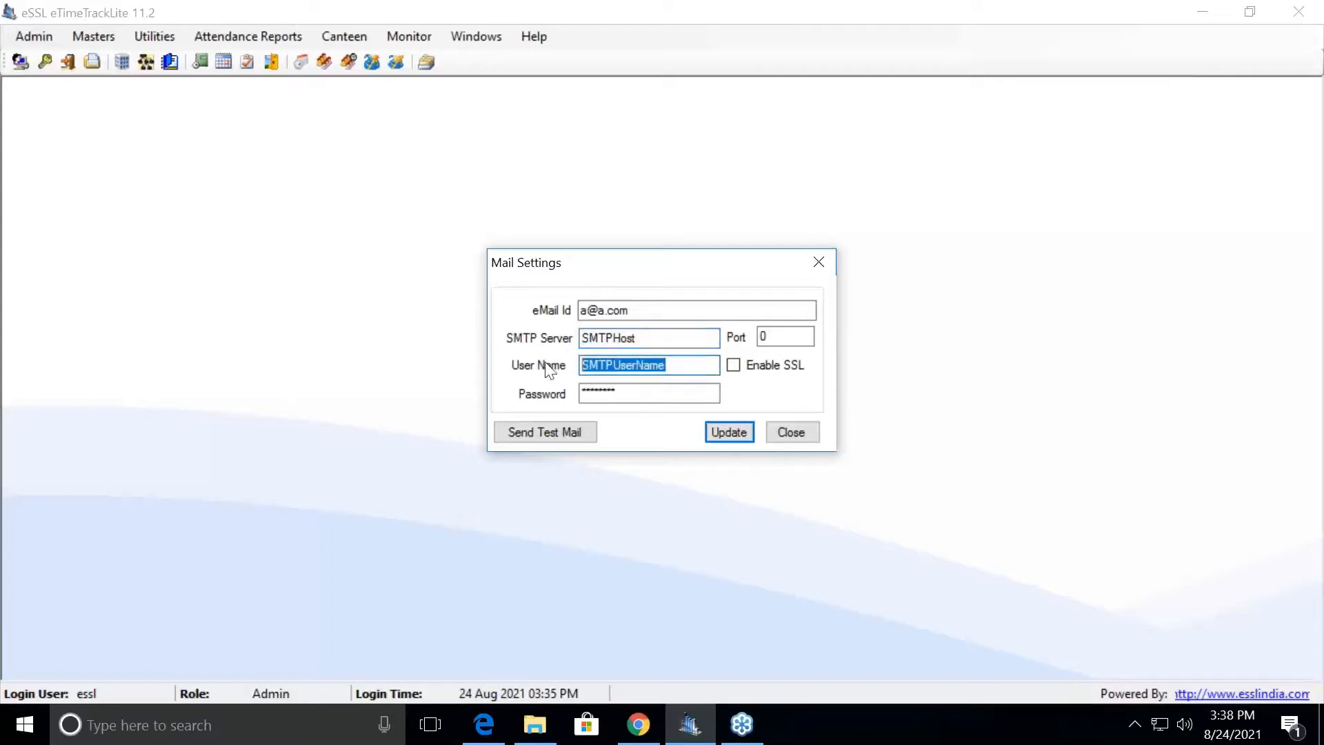
drag(661, 394, 569, 396)
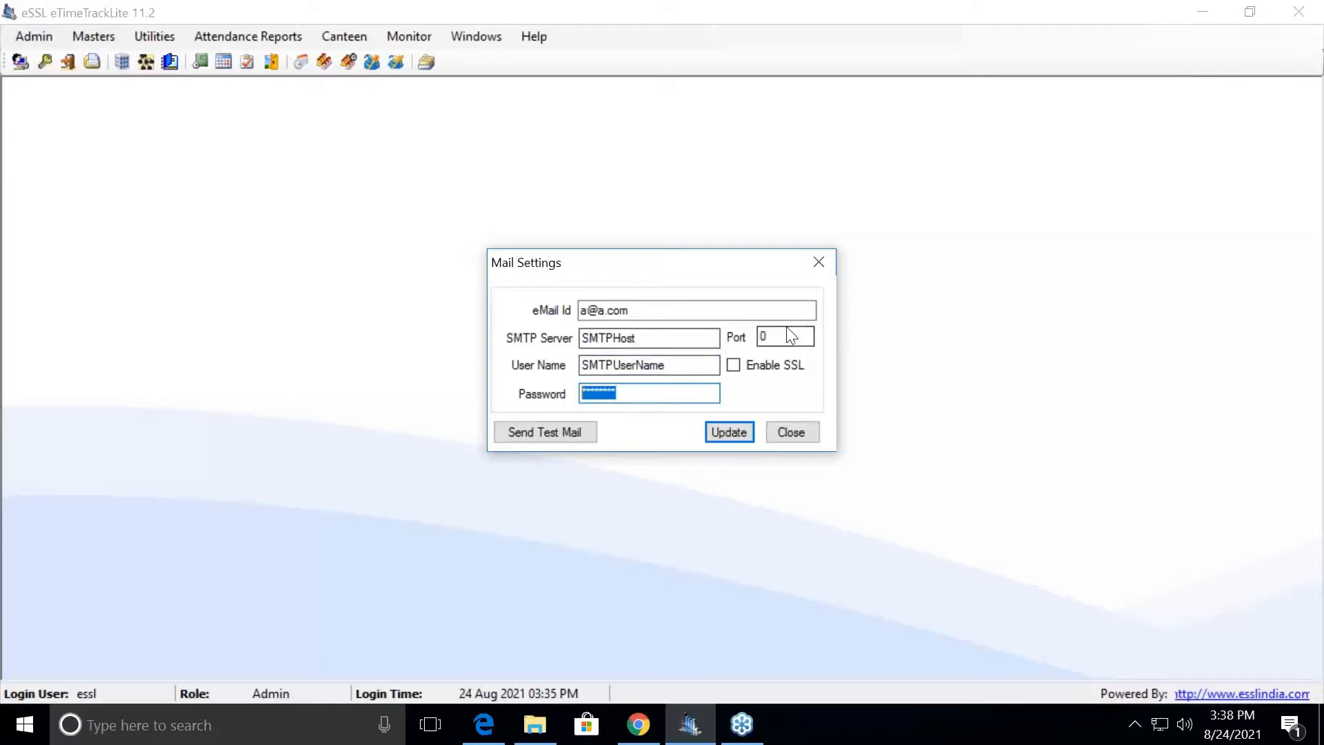
drag(787, 336, 756, 341)
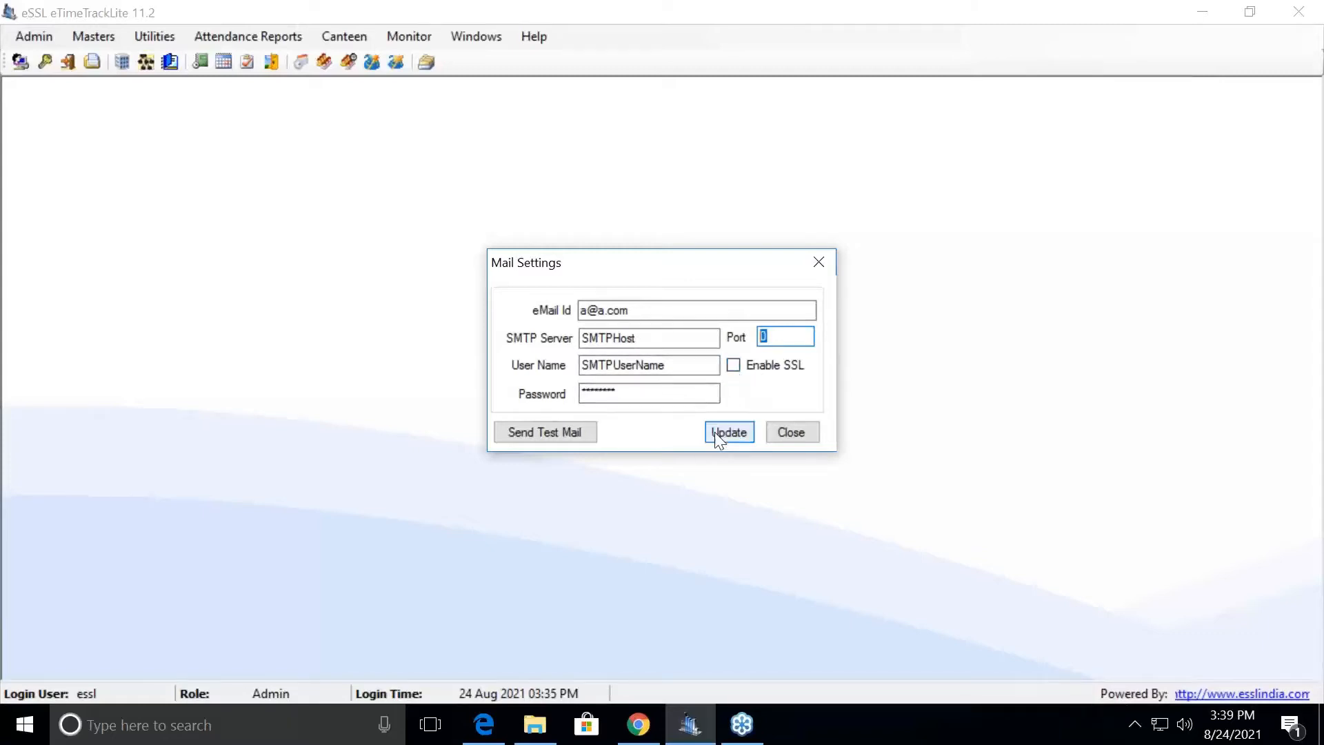
click(790, 432)
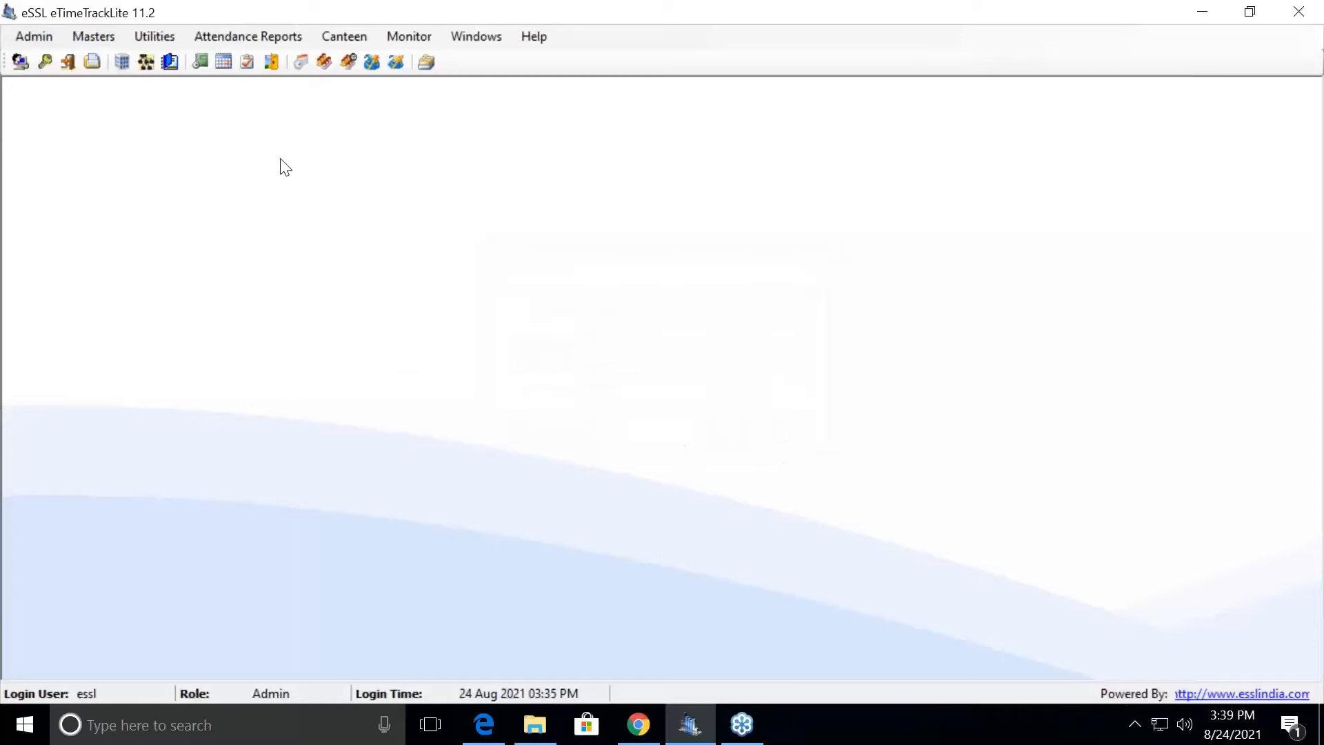
- From Masters > Employees, check employee 1's Email Id under Other Details, then close it unchanged
click(80, 36)
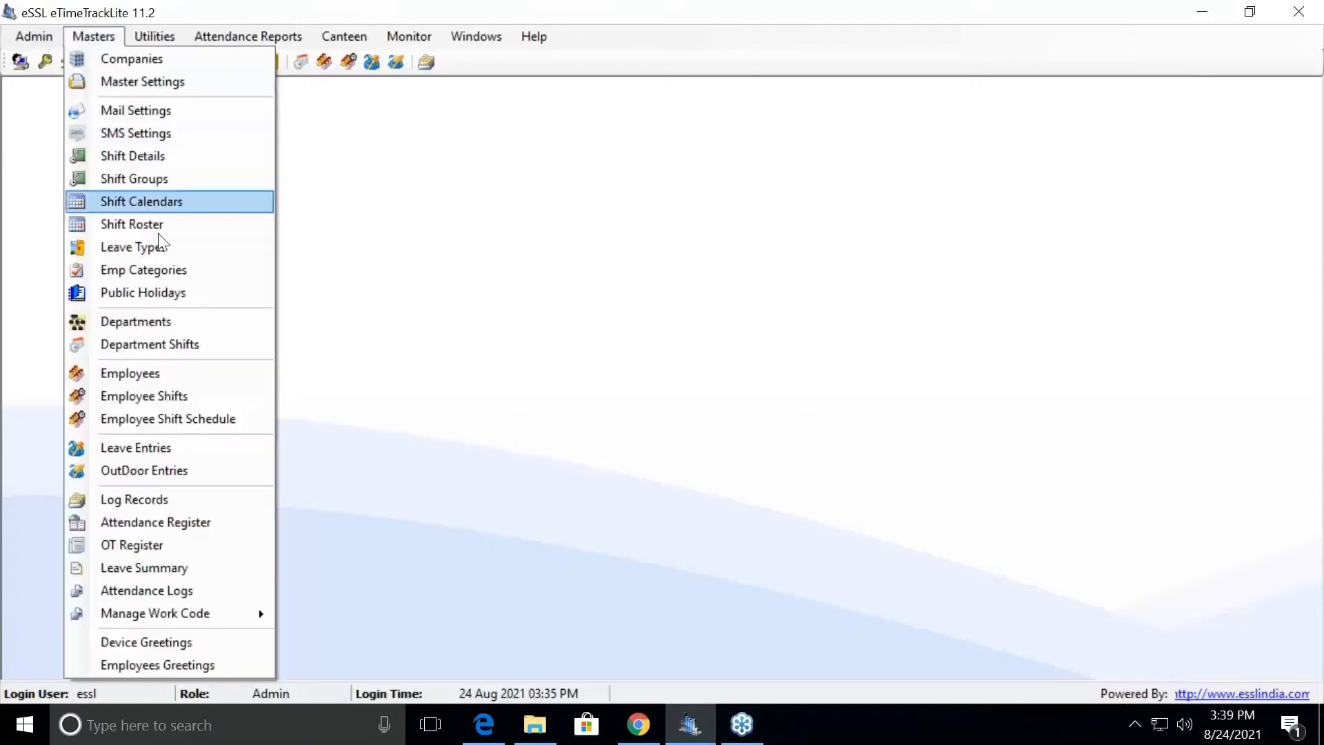
click(168, 375)
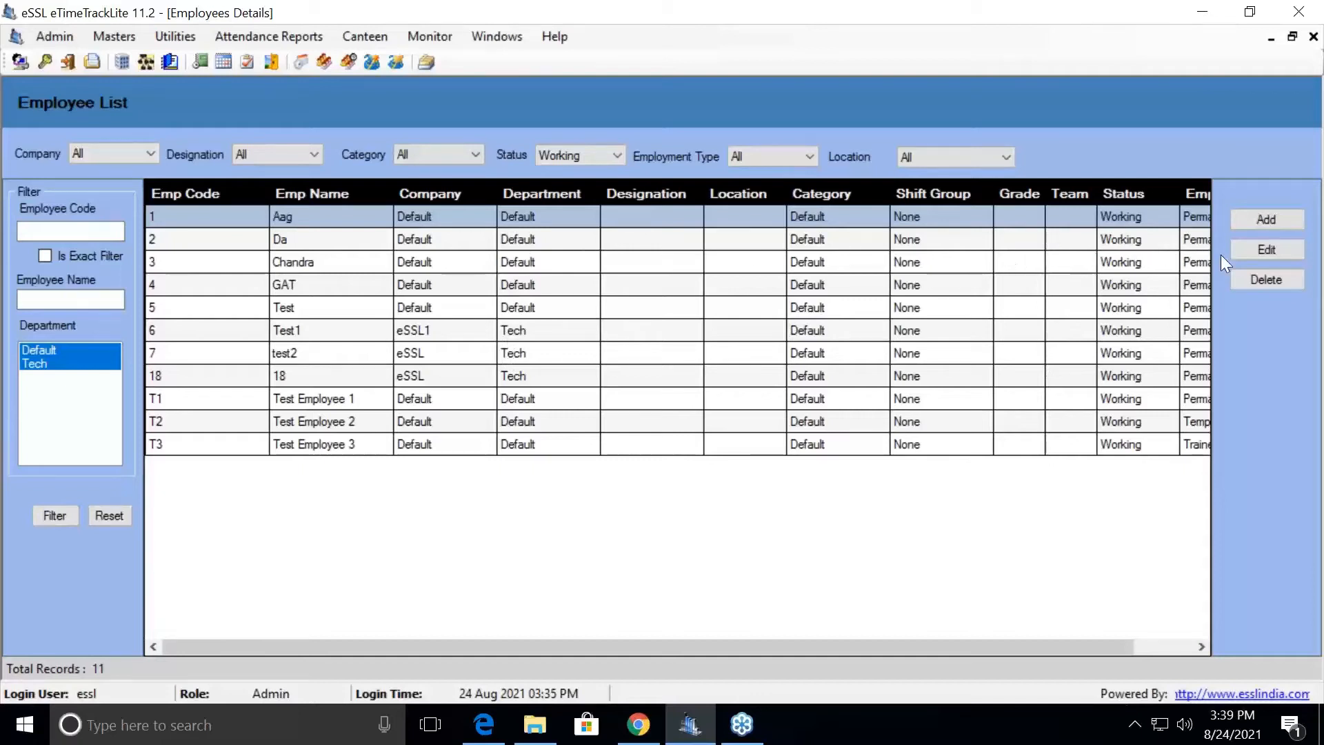
click(1244, 250)
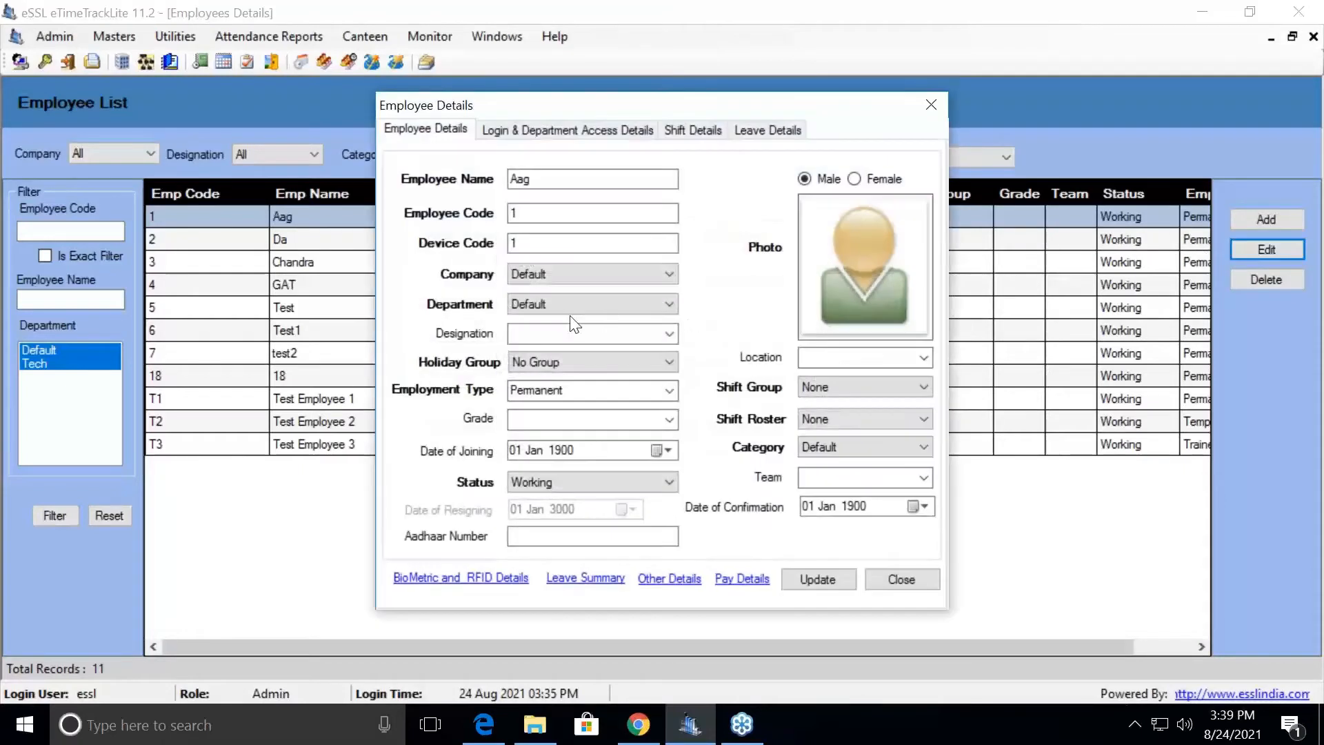
click(648, 578)
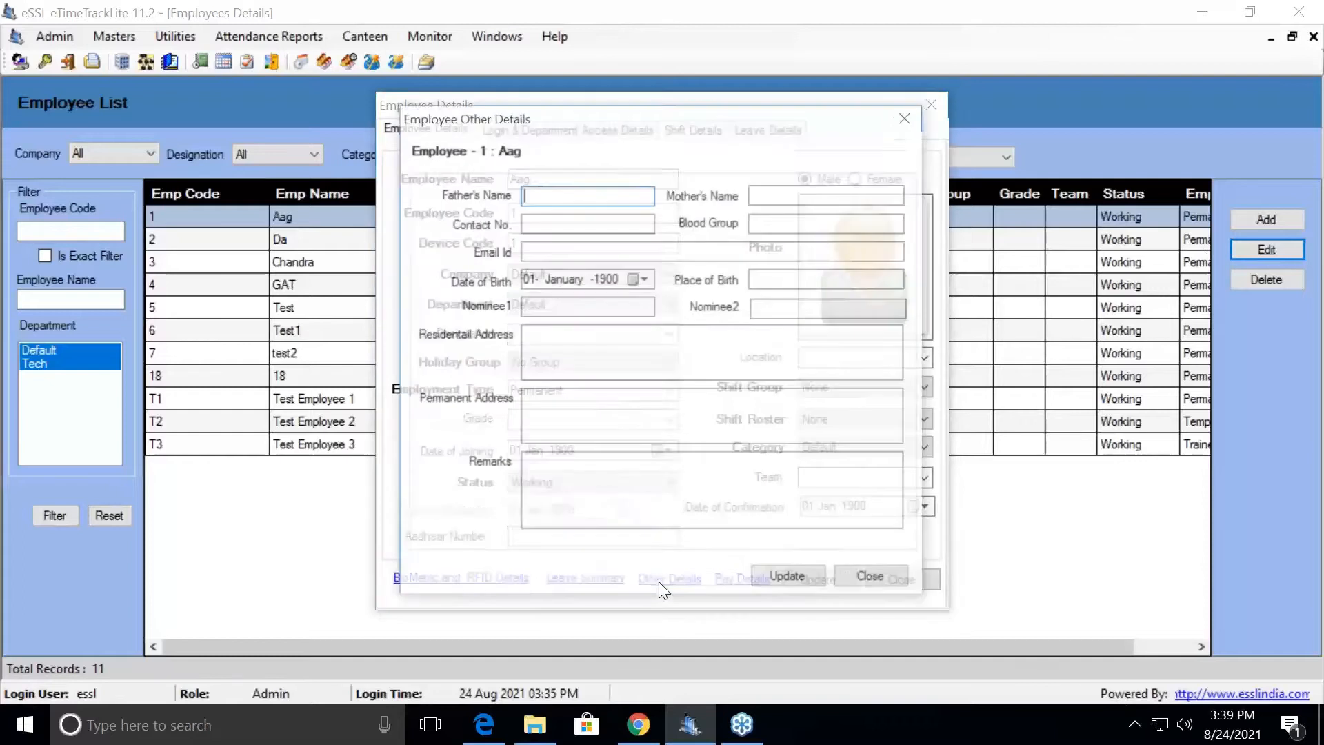
click(575, 250)
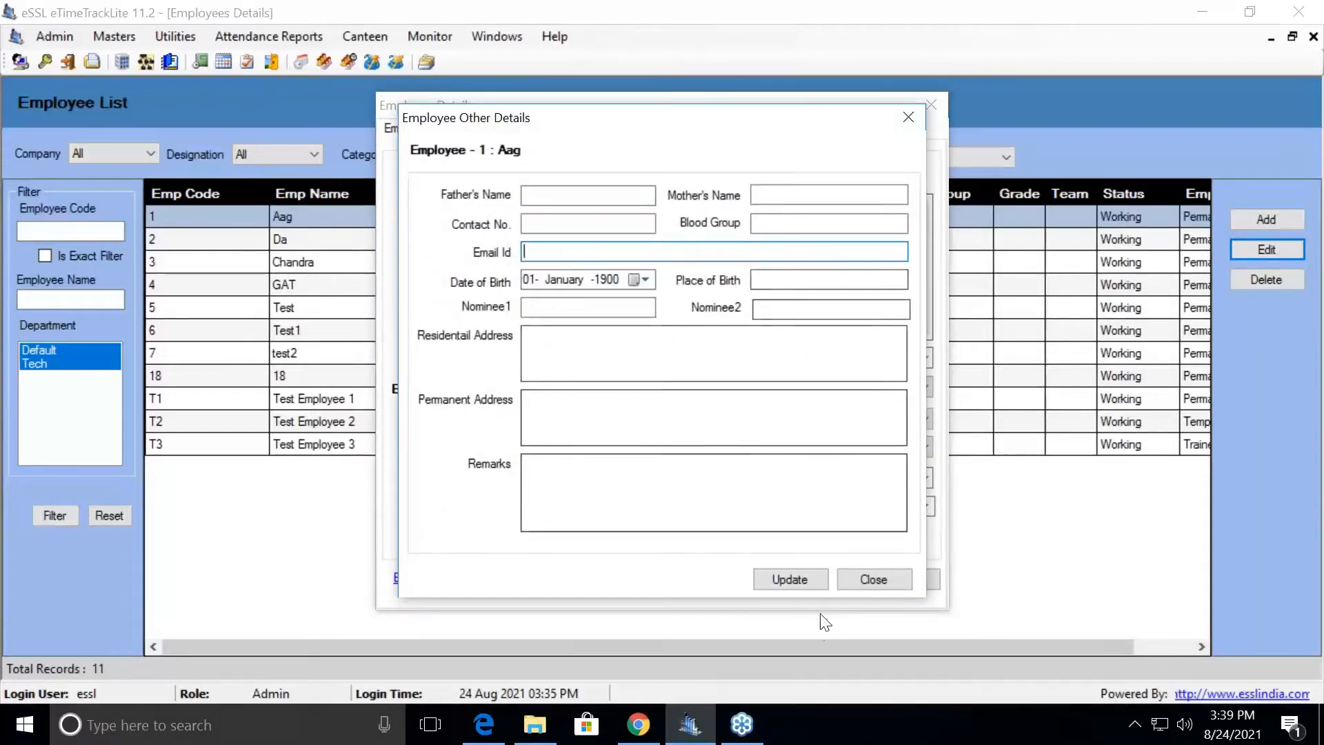
click(871, 585)
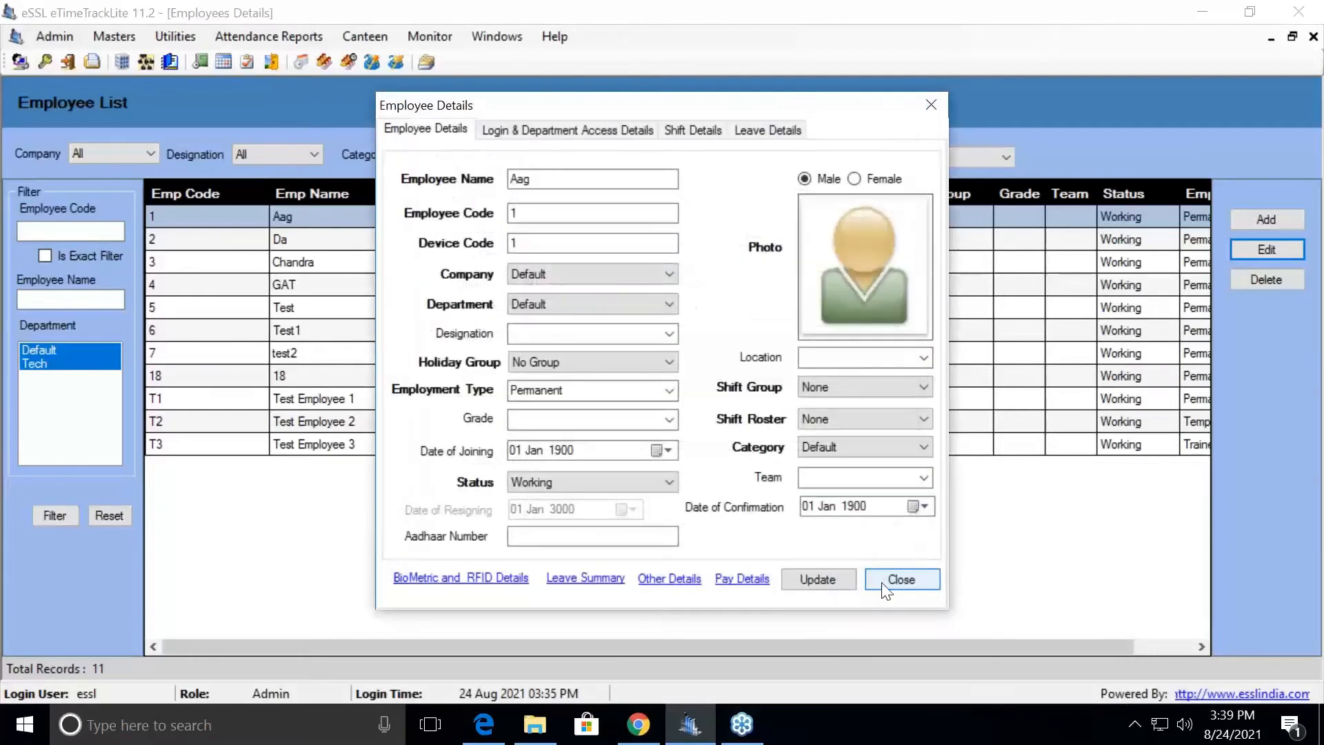
click(886, 586)
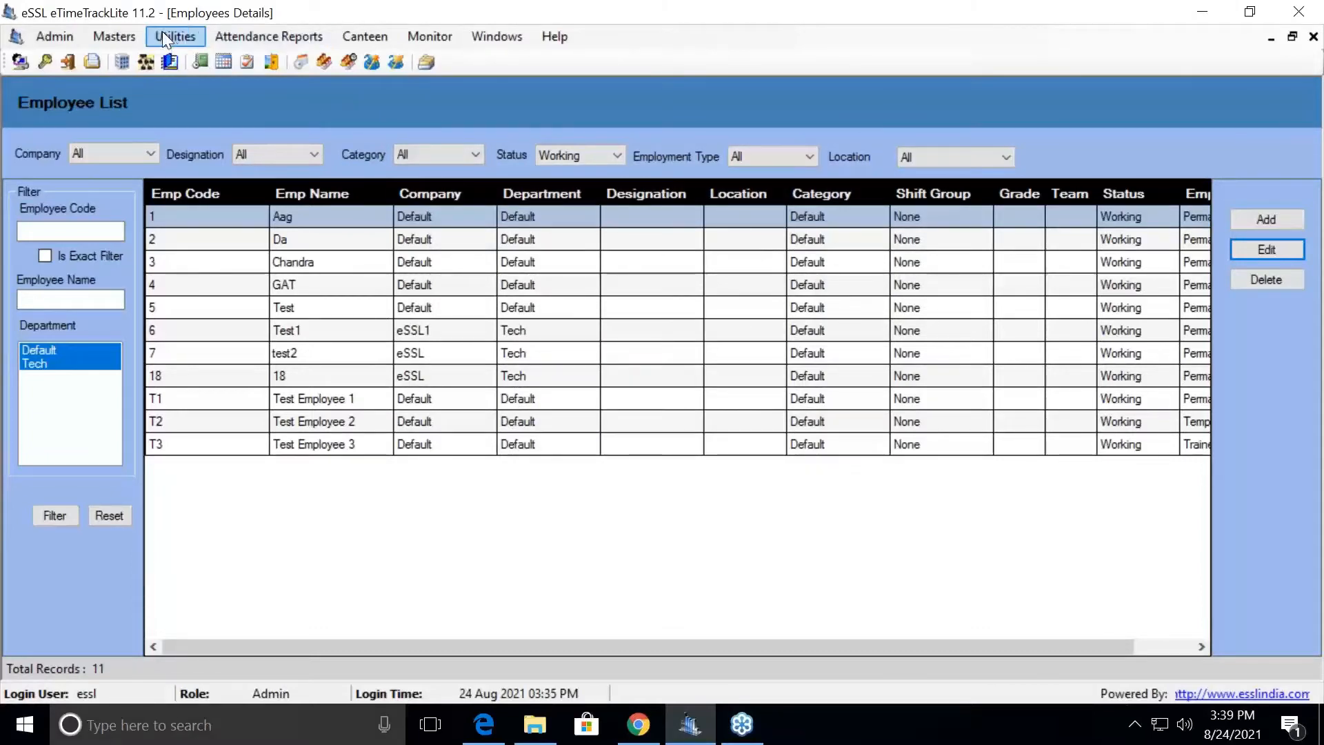
- Open Attendance Reports > Generate Memo and keep the memo status set to Absent
click(320, 34)
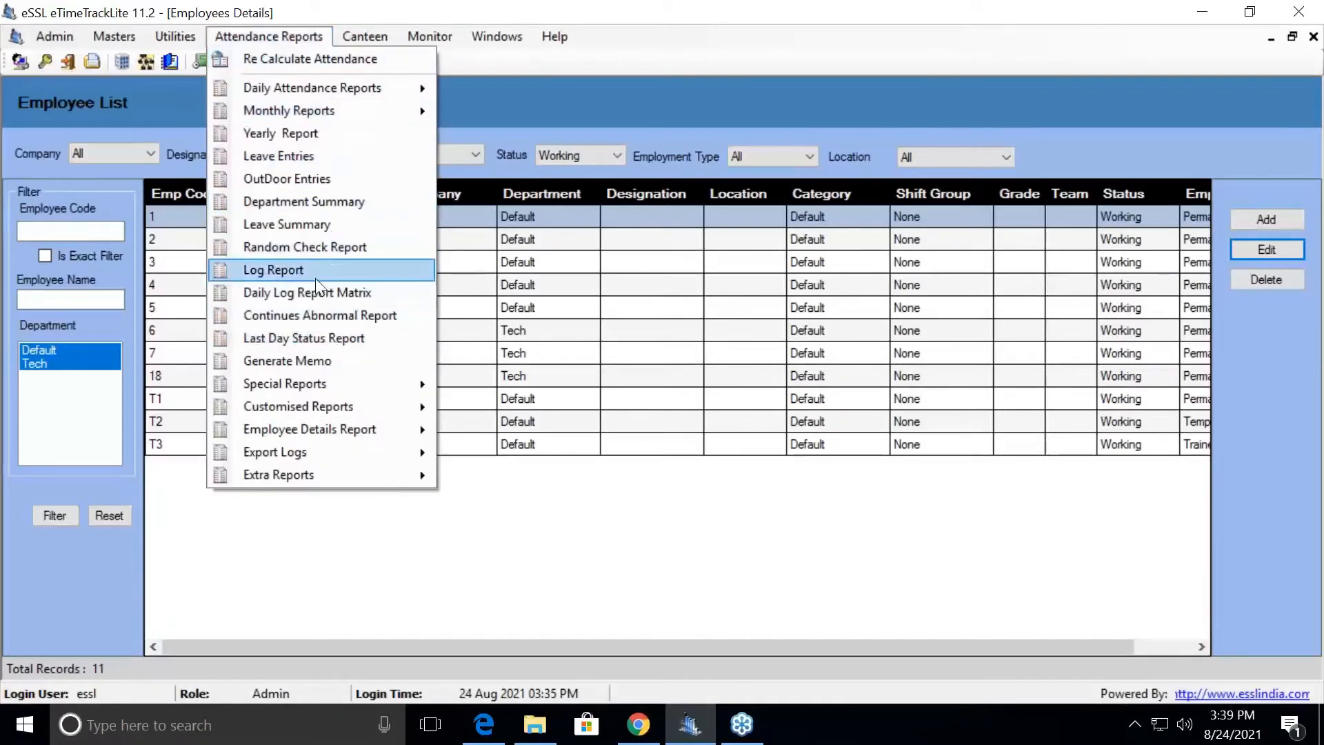
click(309, 361)
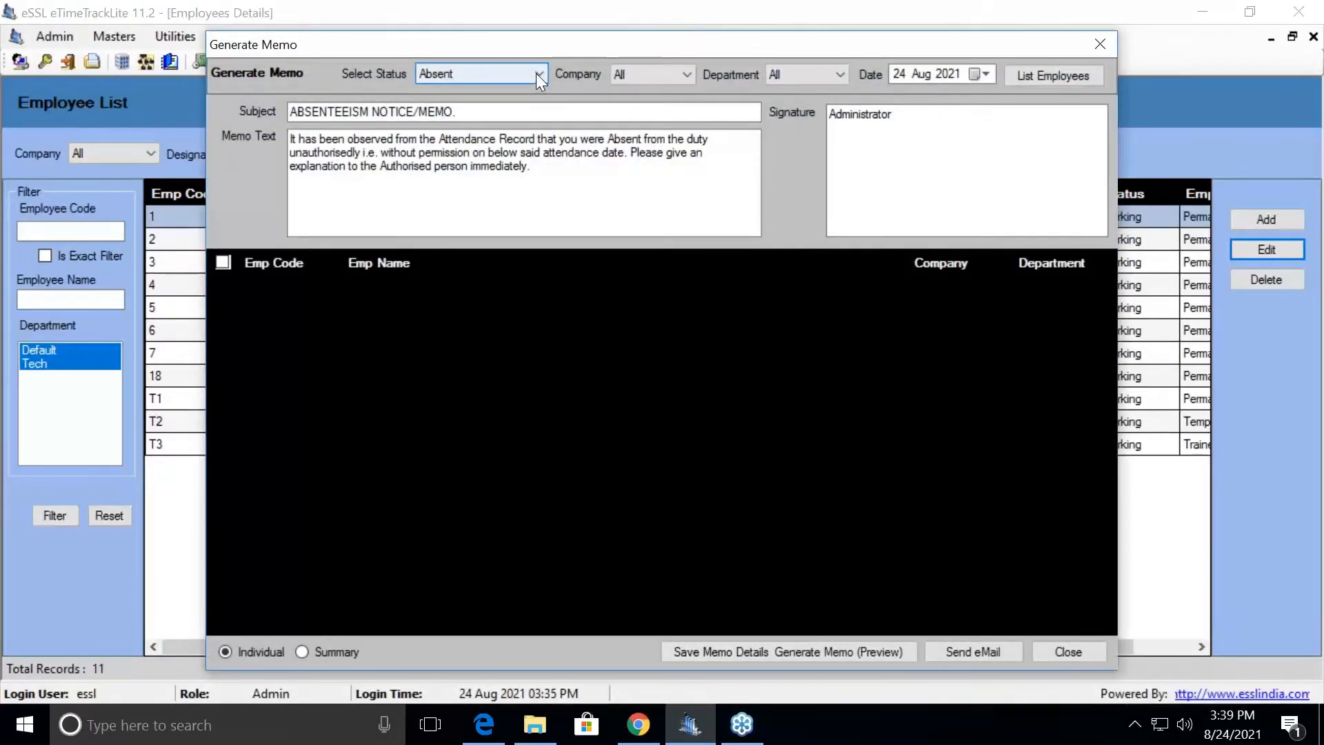
click(539, 76)
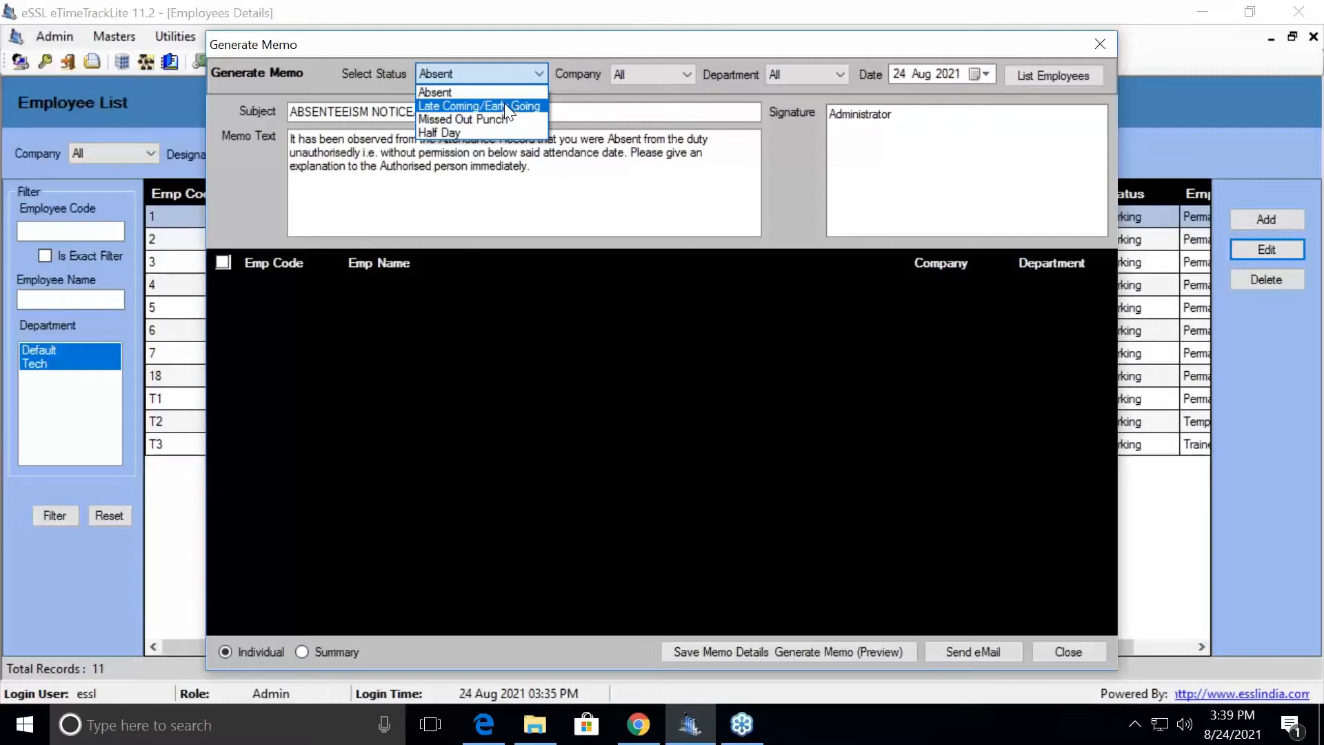
click(503, 105)
click(899, 73)
click(538, 73)
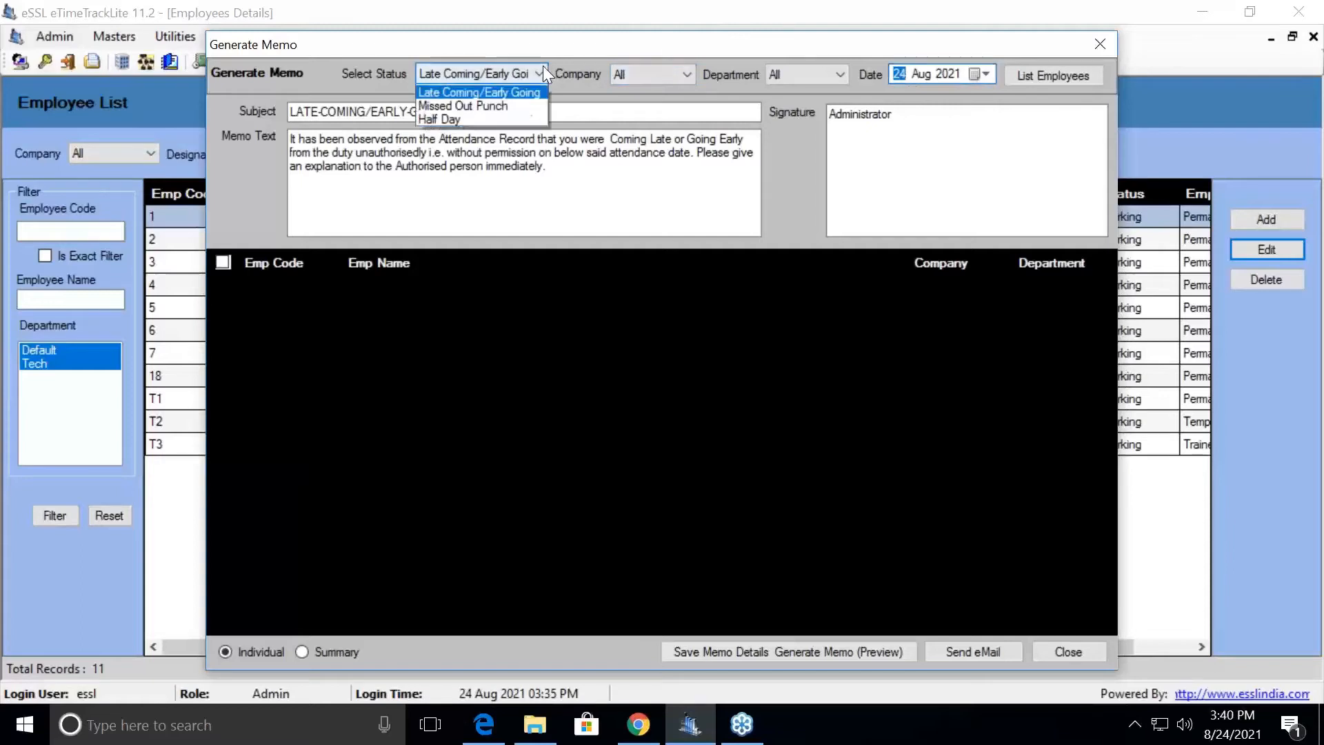
click(487, 88)
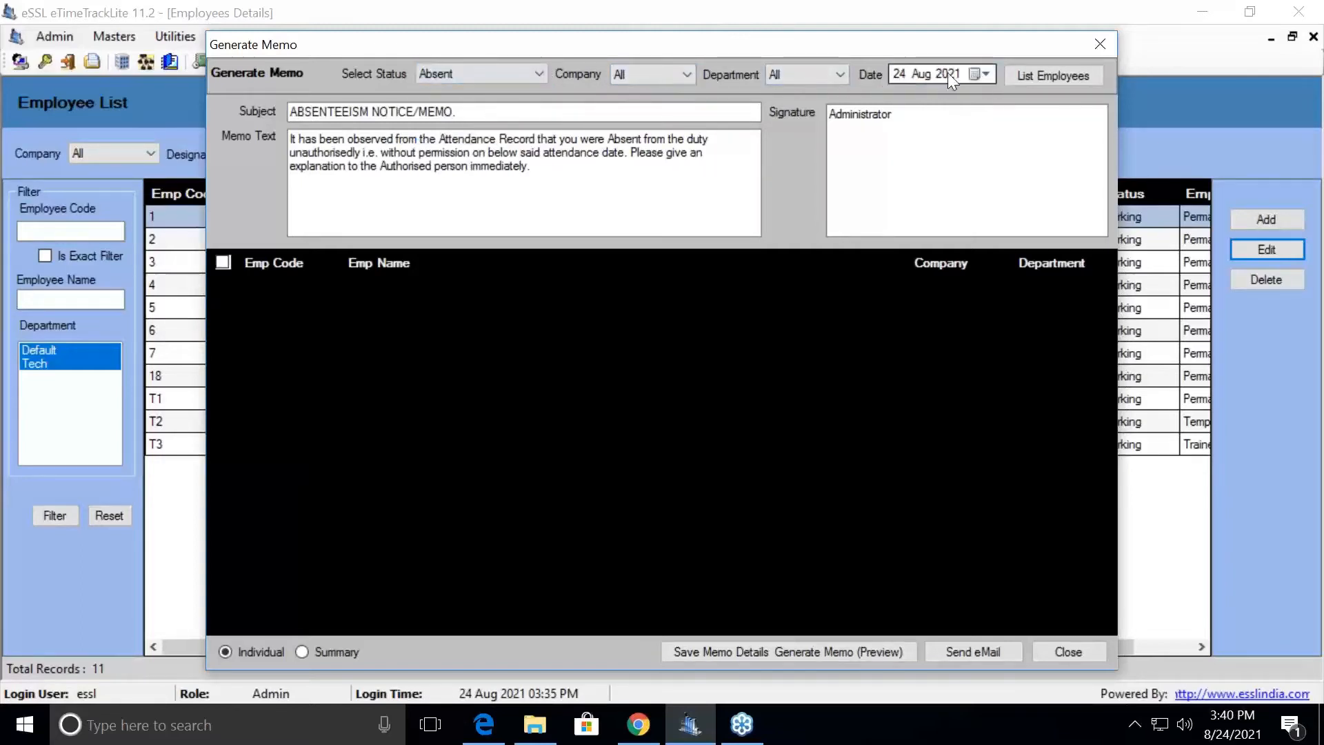
- Date the memo 23 Aug 2021, list absent employees (none returned), and close the generator
click(1029, 71)
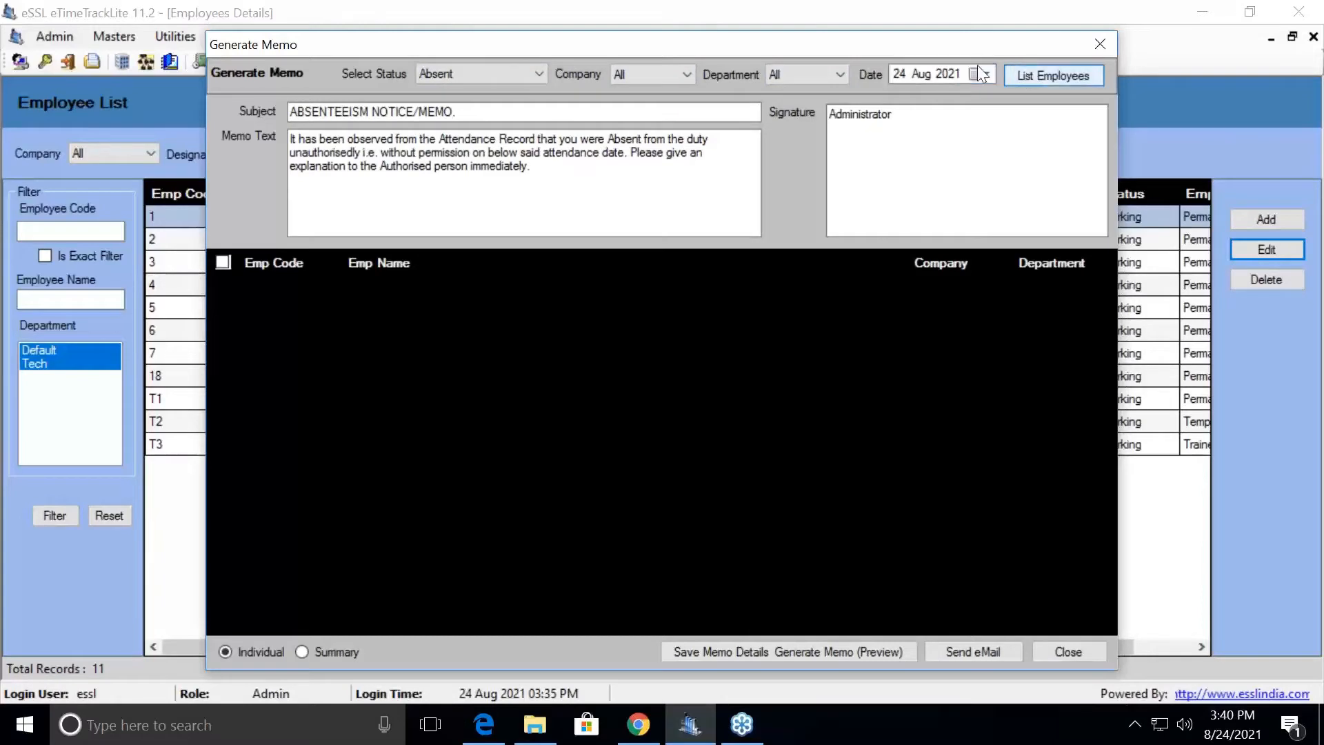
click(903, 71)
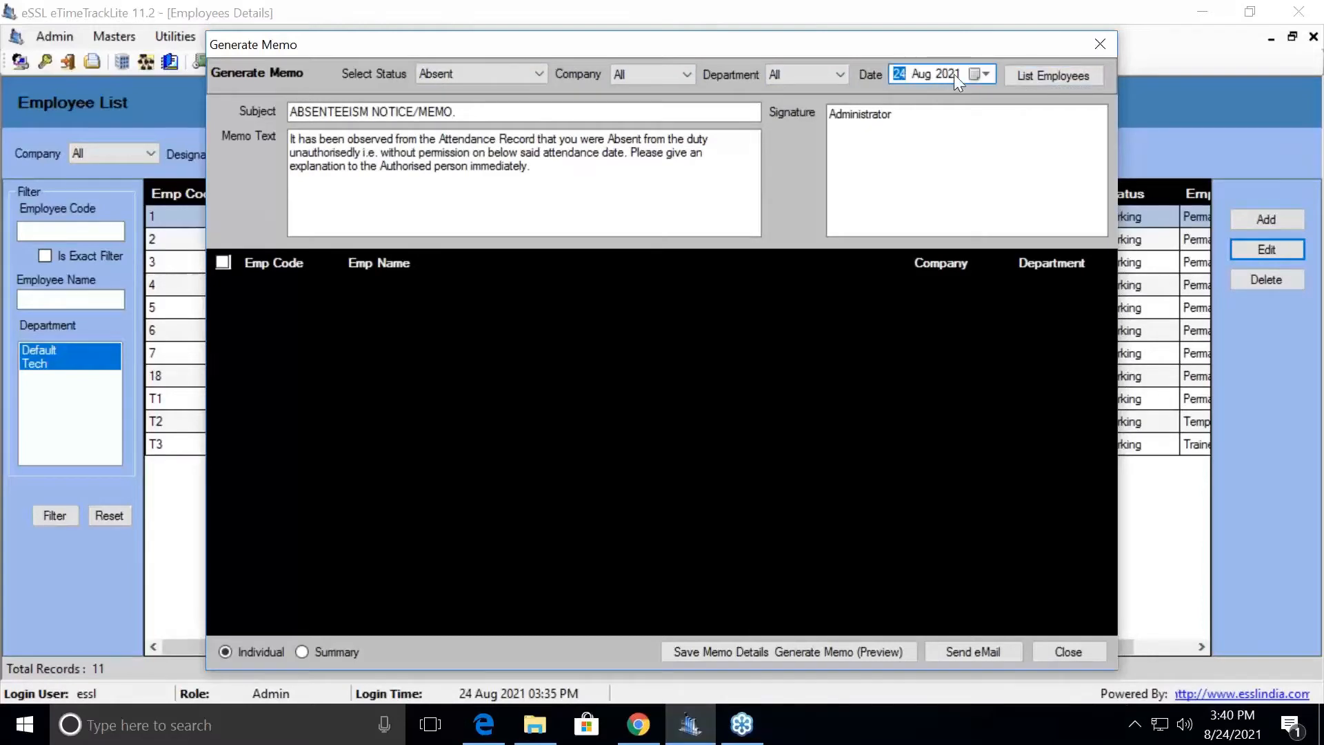
click(975, 73)
click(944, 202)
click(1025, 78)
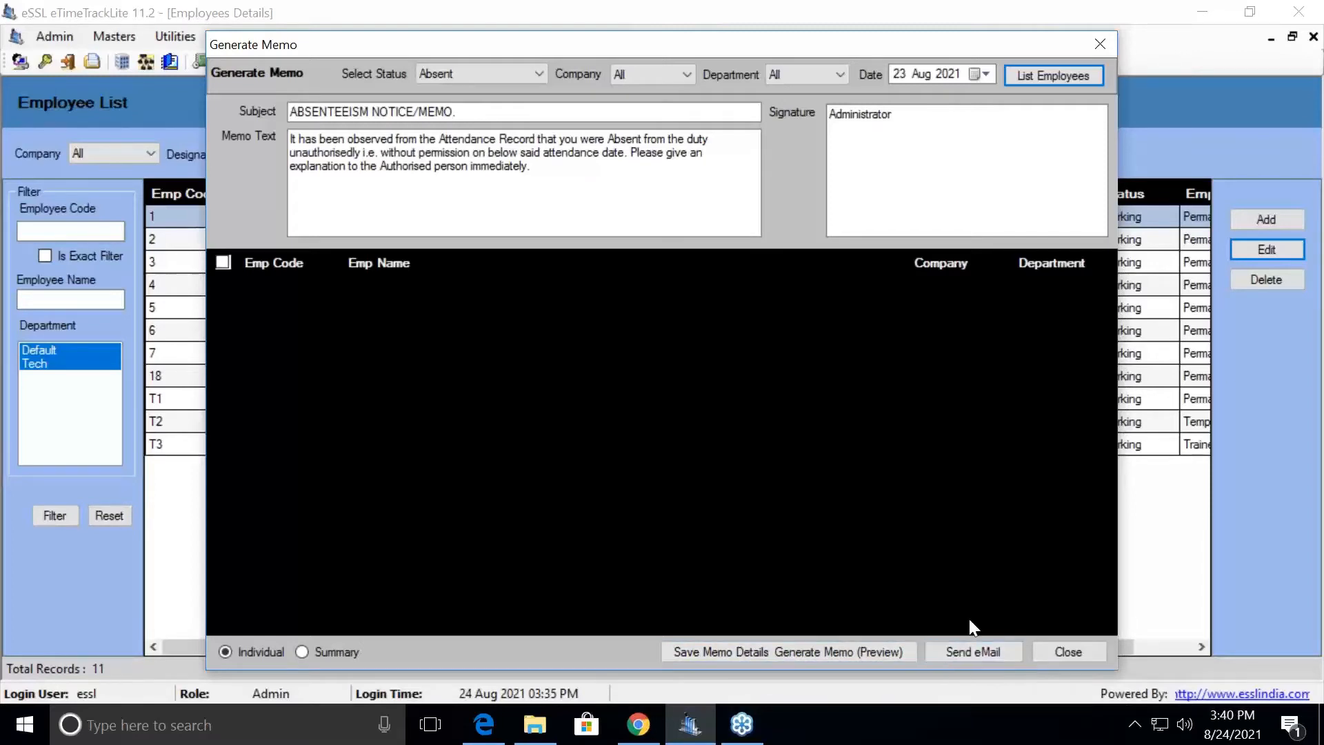
click(1084, 651)
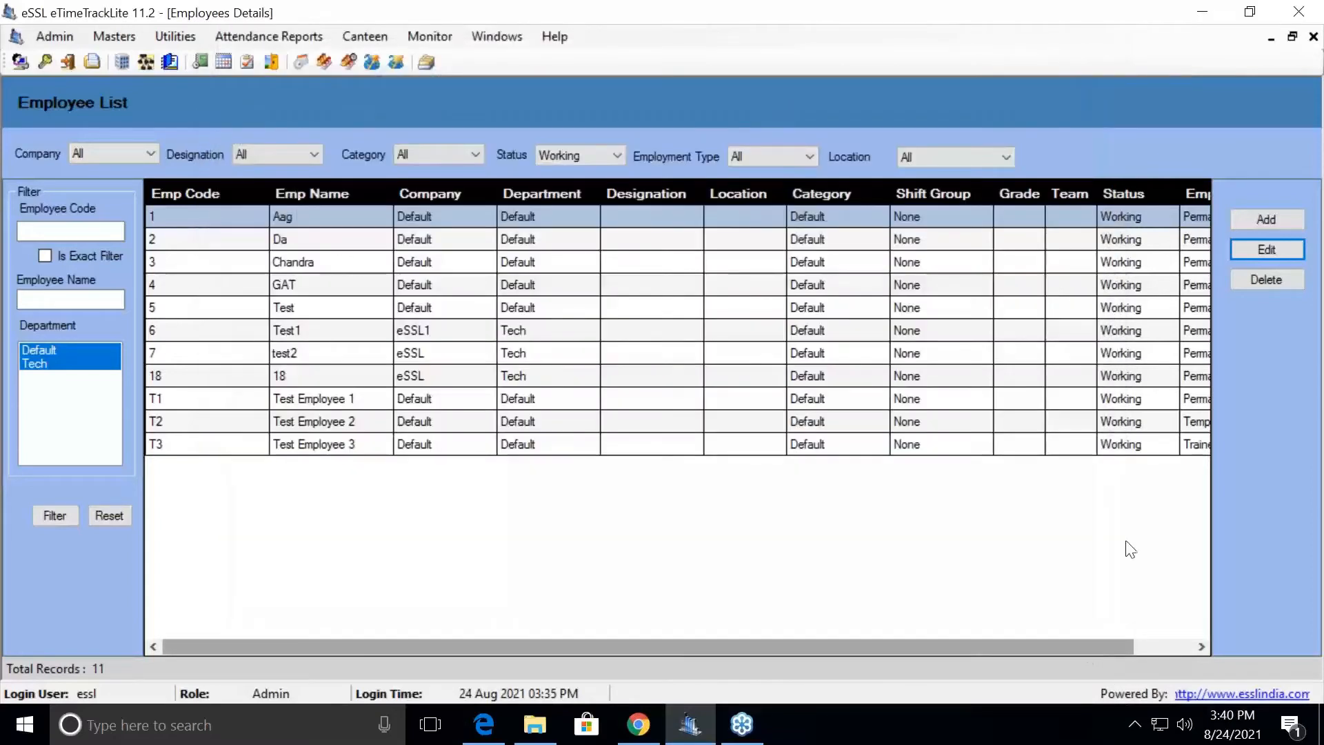
- Launch eSSL Scheduler from its desktop shortcut and sign in with the login name and password
click(1202, 13)
click(52, 487)
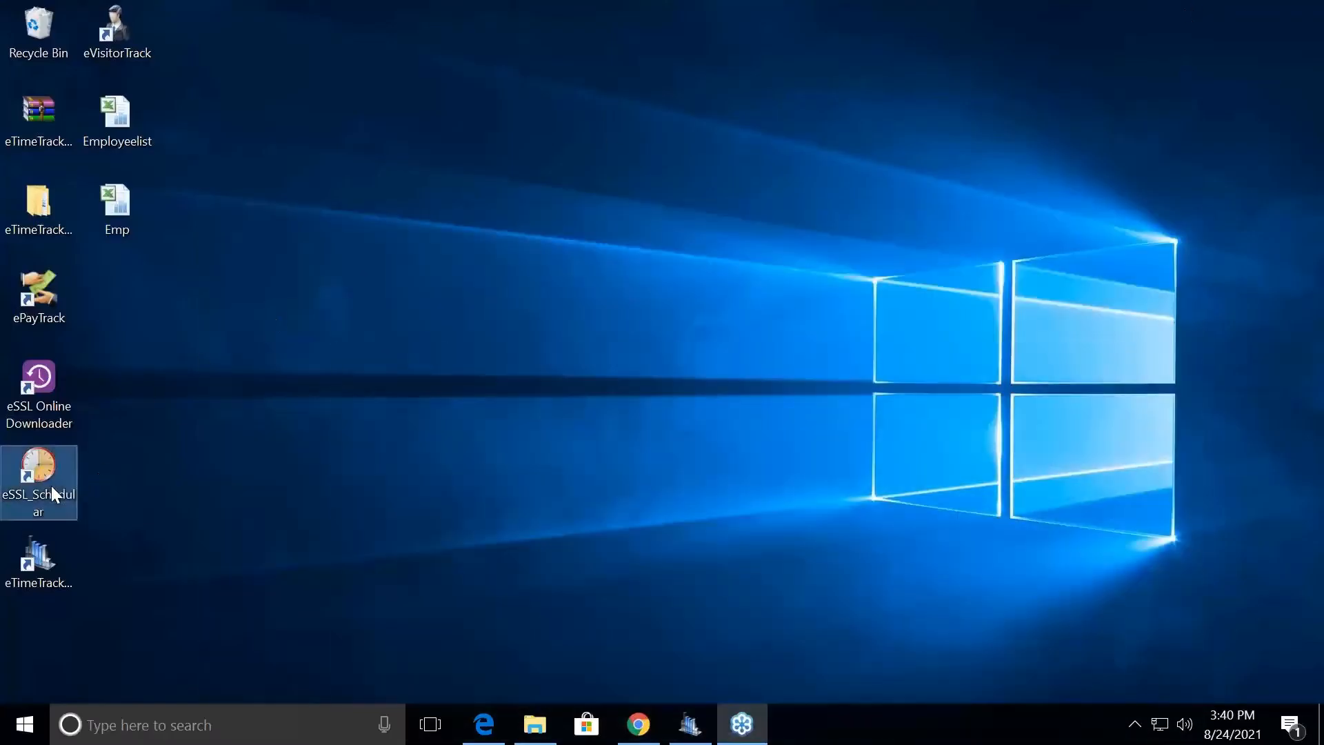
double_click(51, 485)
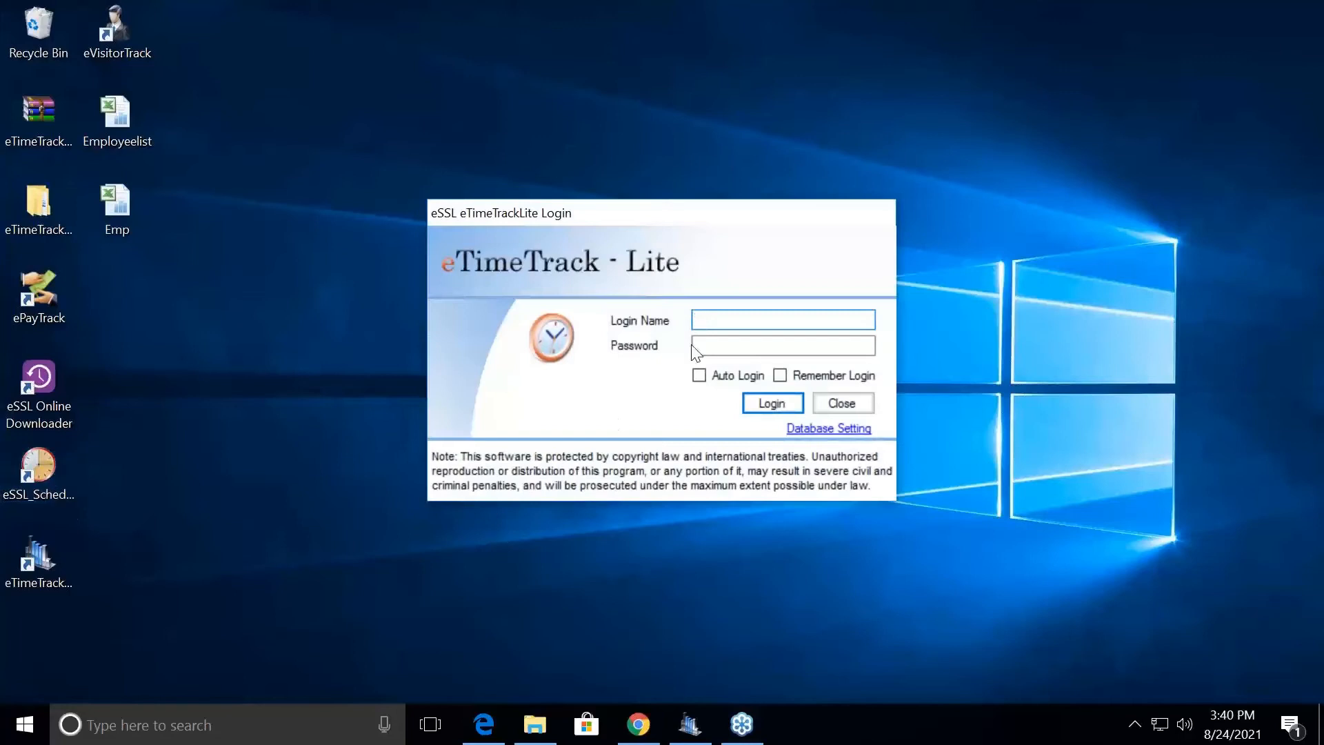
text(essl)
key(Tab)
text(essl)
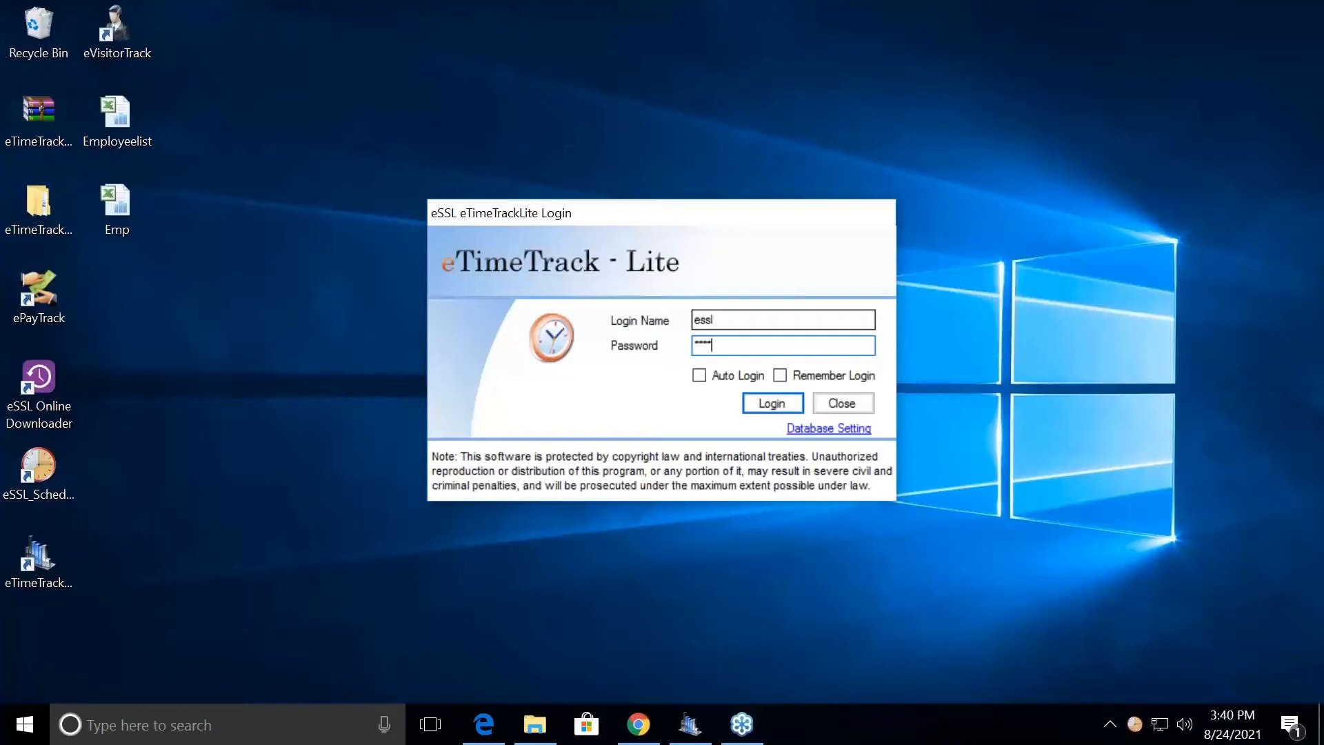
key(Return)
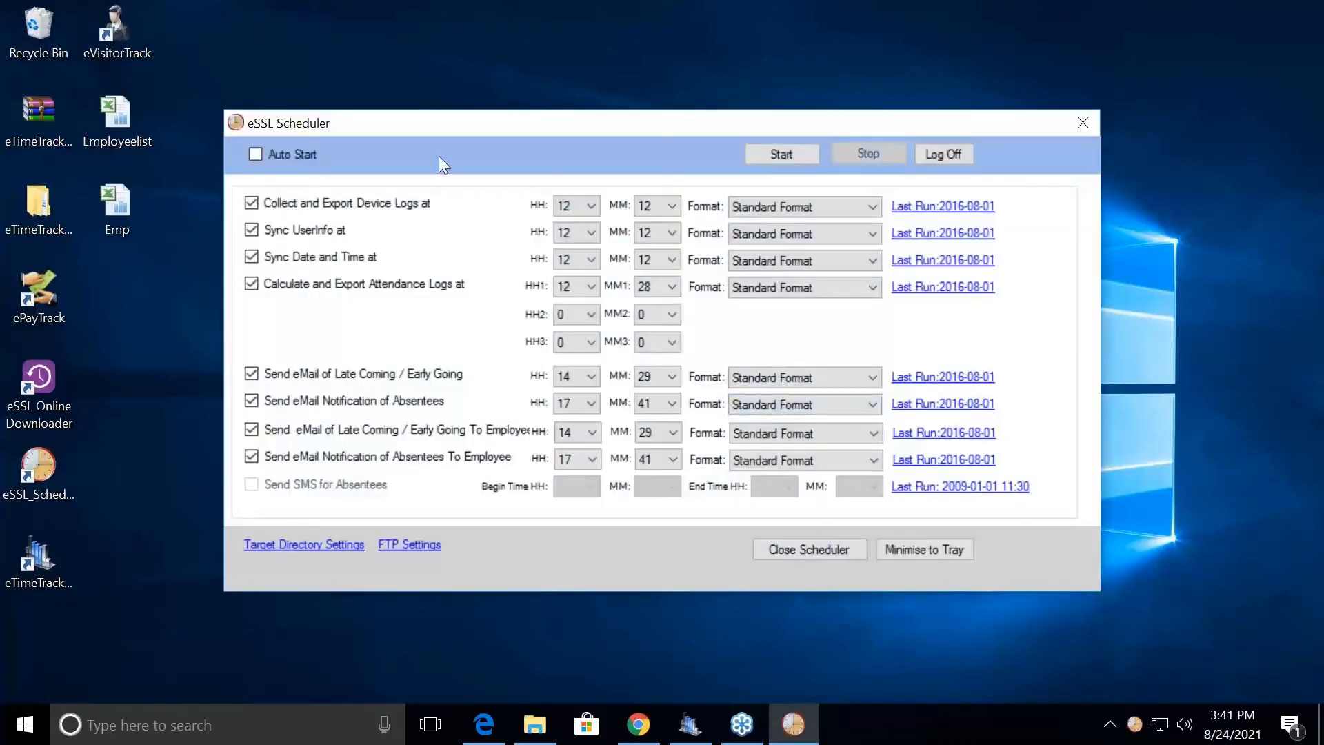
- Disable Collect and Export Device Logs, Sync UserInfo, Sync Date and Time, and Calculate and Export Attendance Logs
click(257, 205)
click(255, 231)
click(256, 255)
click(264, 283)
click(582, 380)
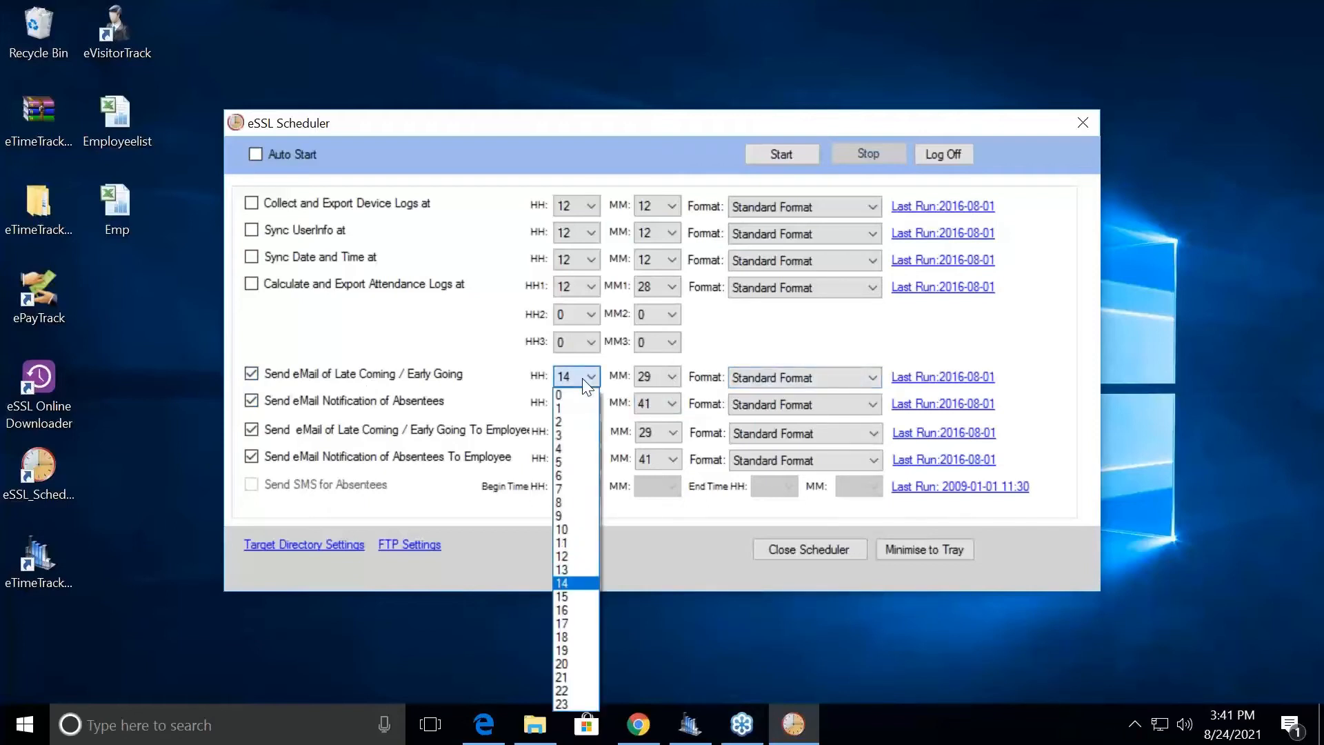
- Set the Late Coming email hour to 13 and last run to 23 Aug 2021, then log off and close
click(568, 571)
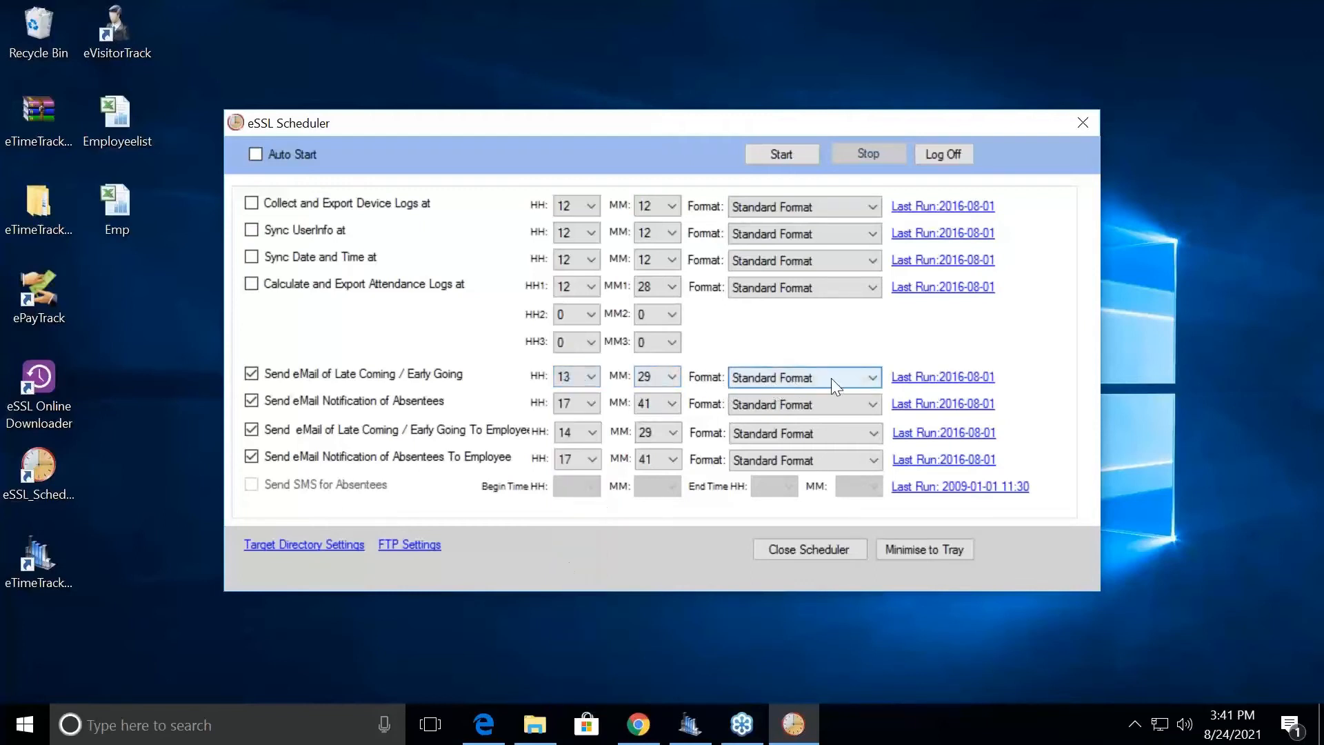
click(942, 377)
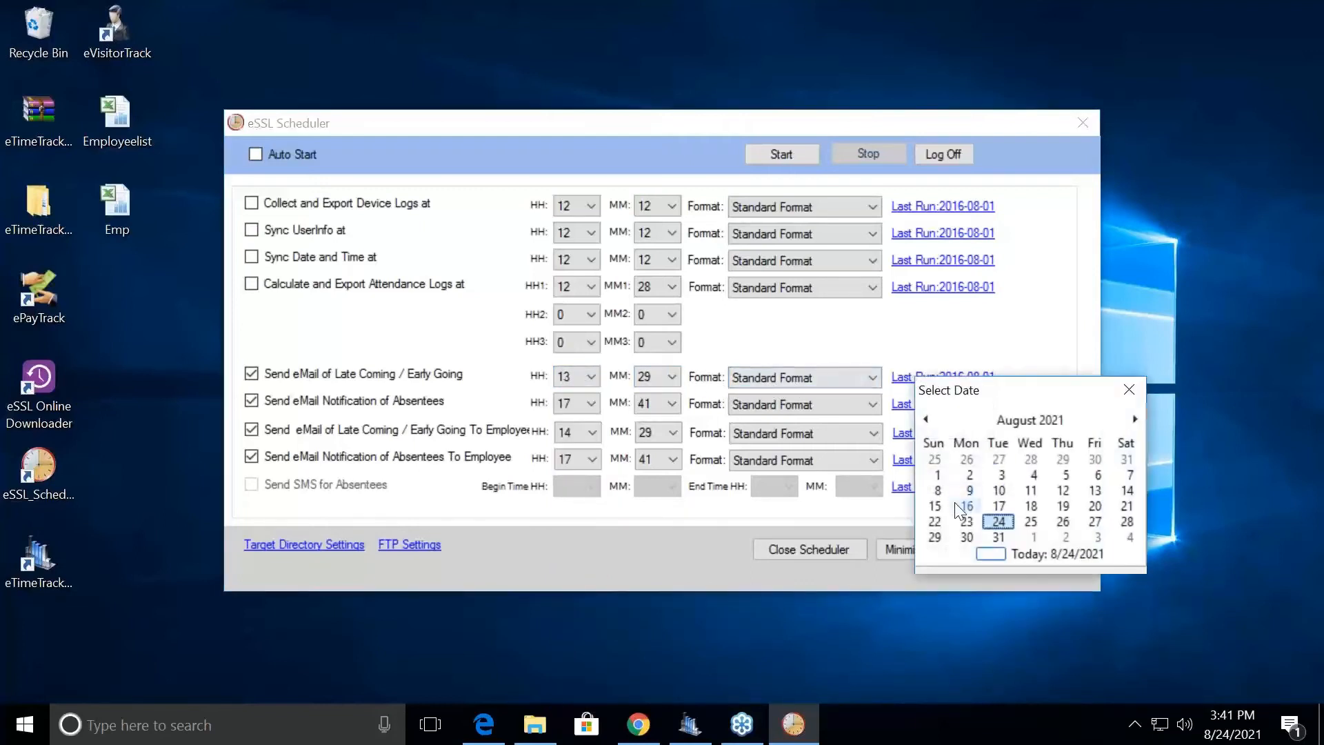
click(966, 521)
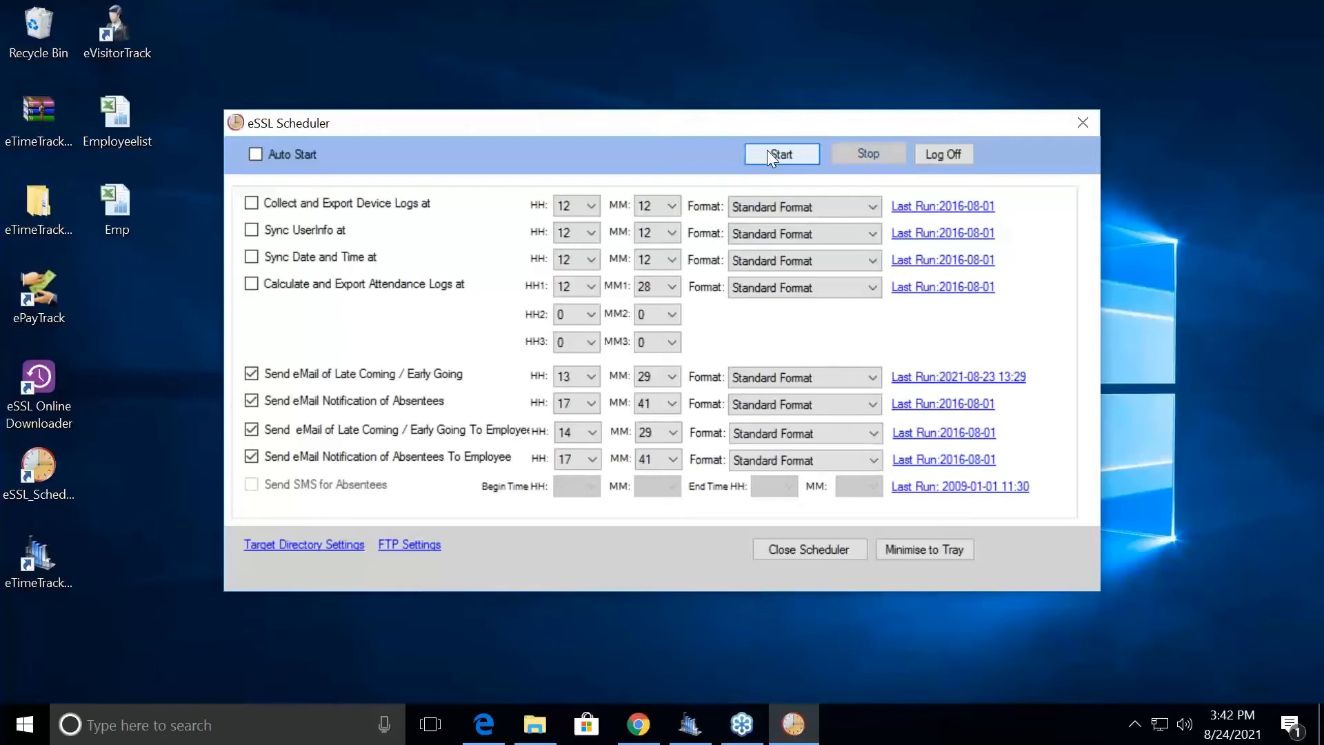
click(952, 153)
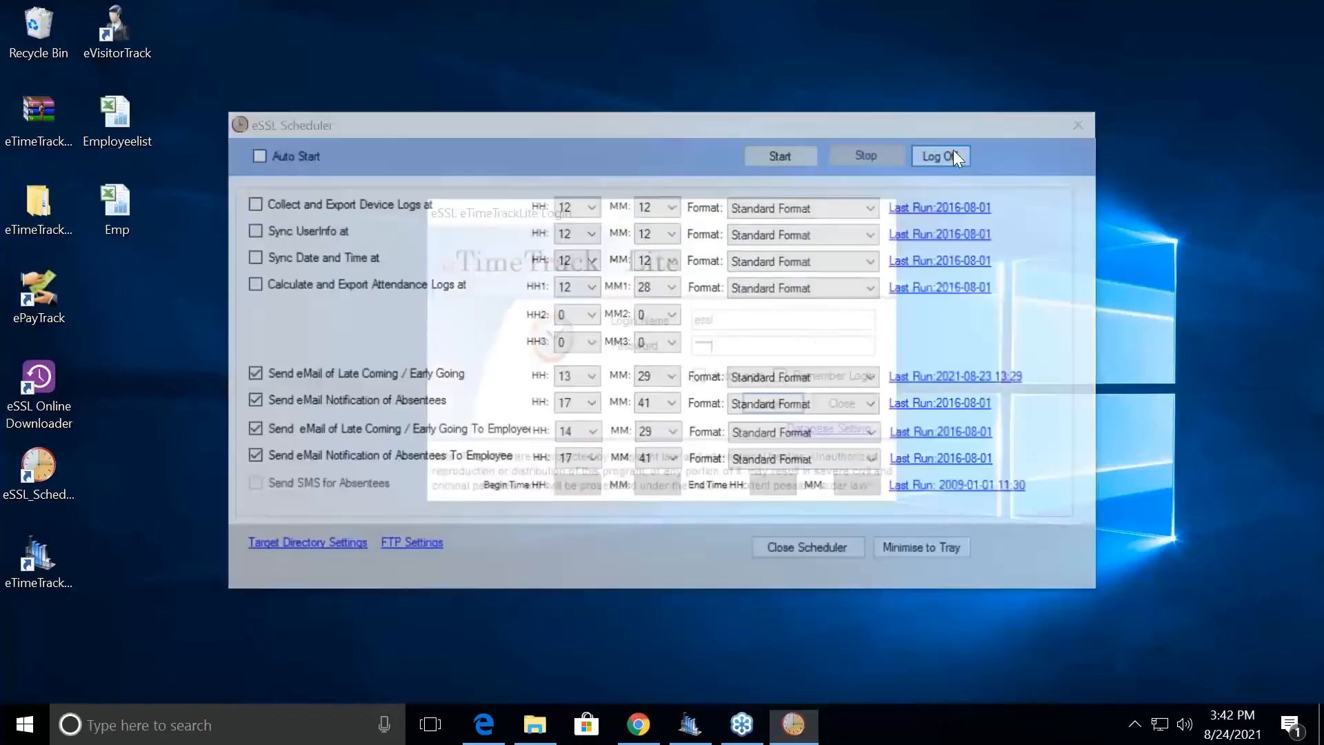
click(834, 403)
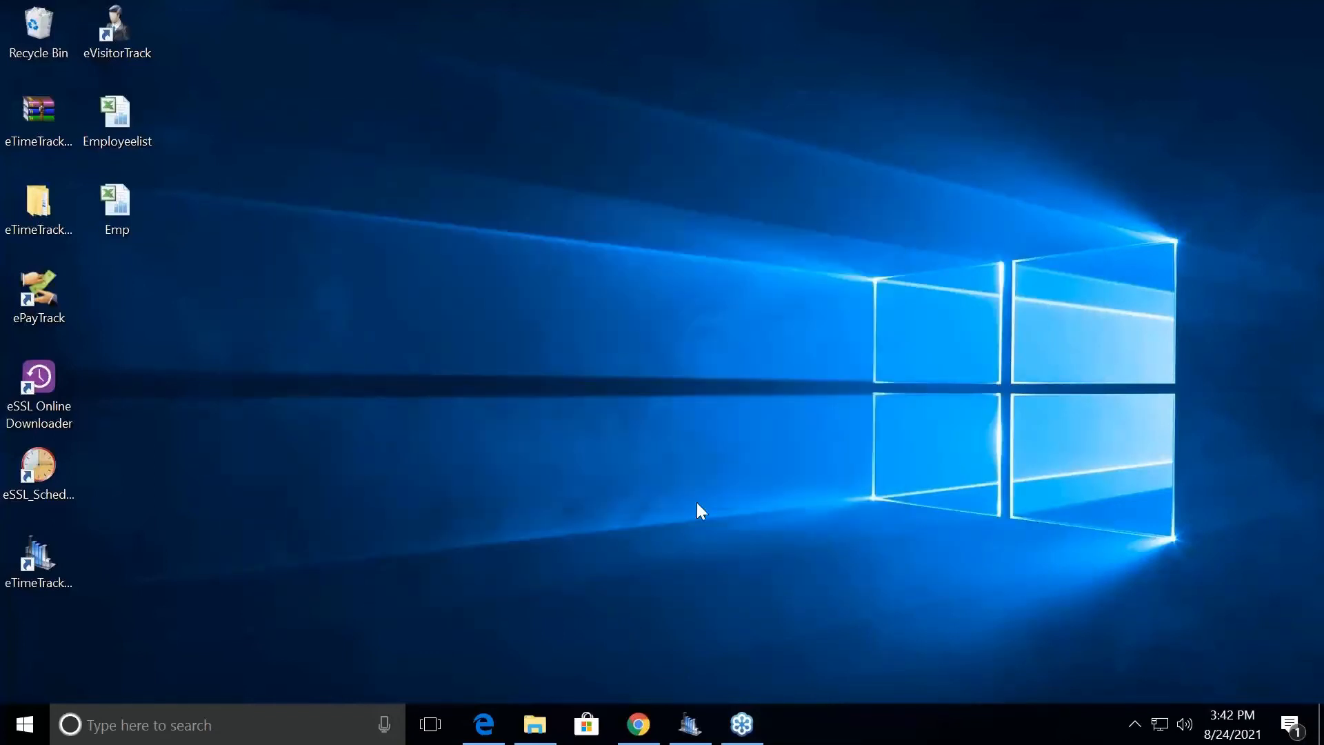
- Restore eTimeTrackLite, open Masters > SMS Settings, and place the cursor in the URL Name field
click(689, 724)
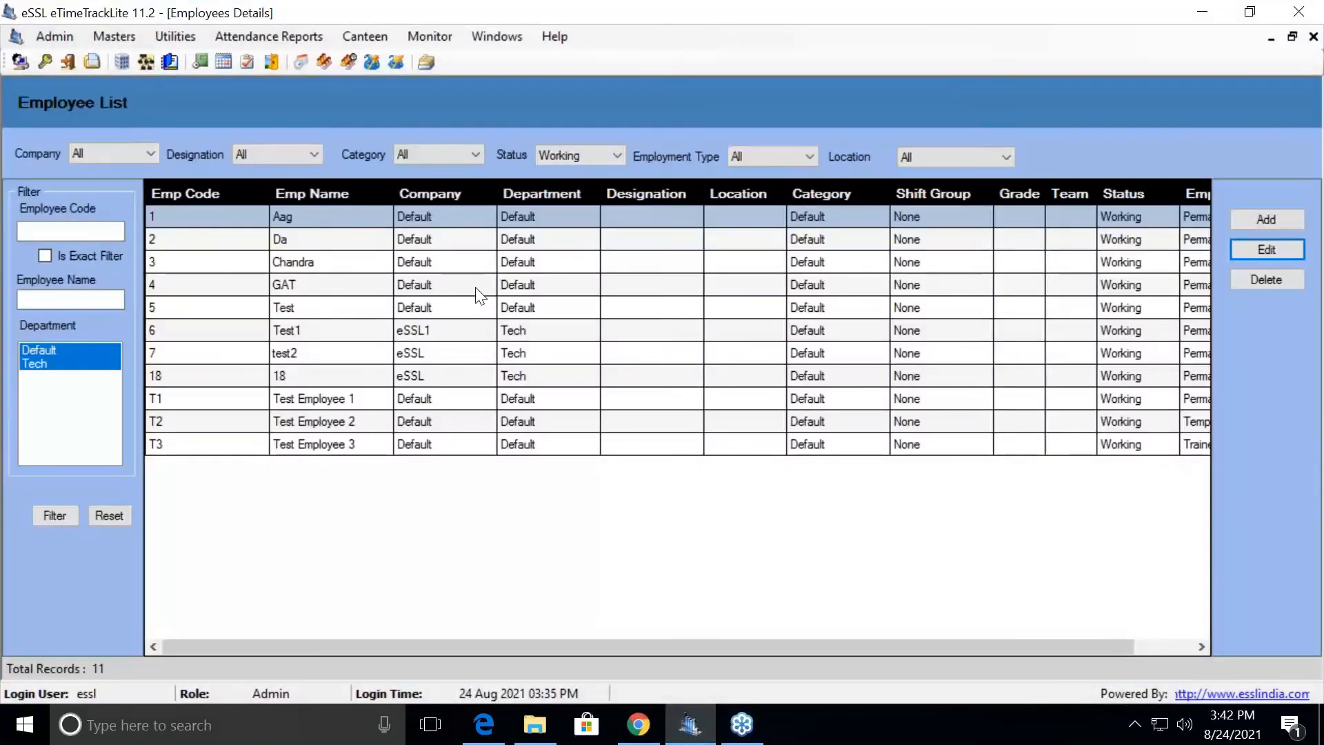
click(116, 38)
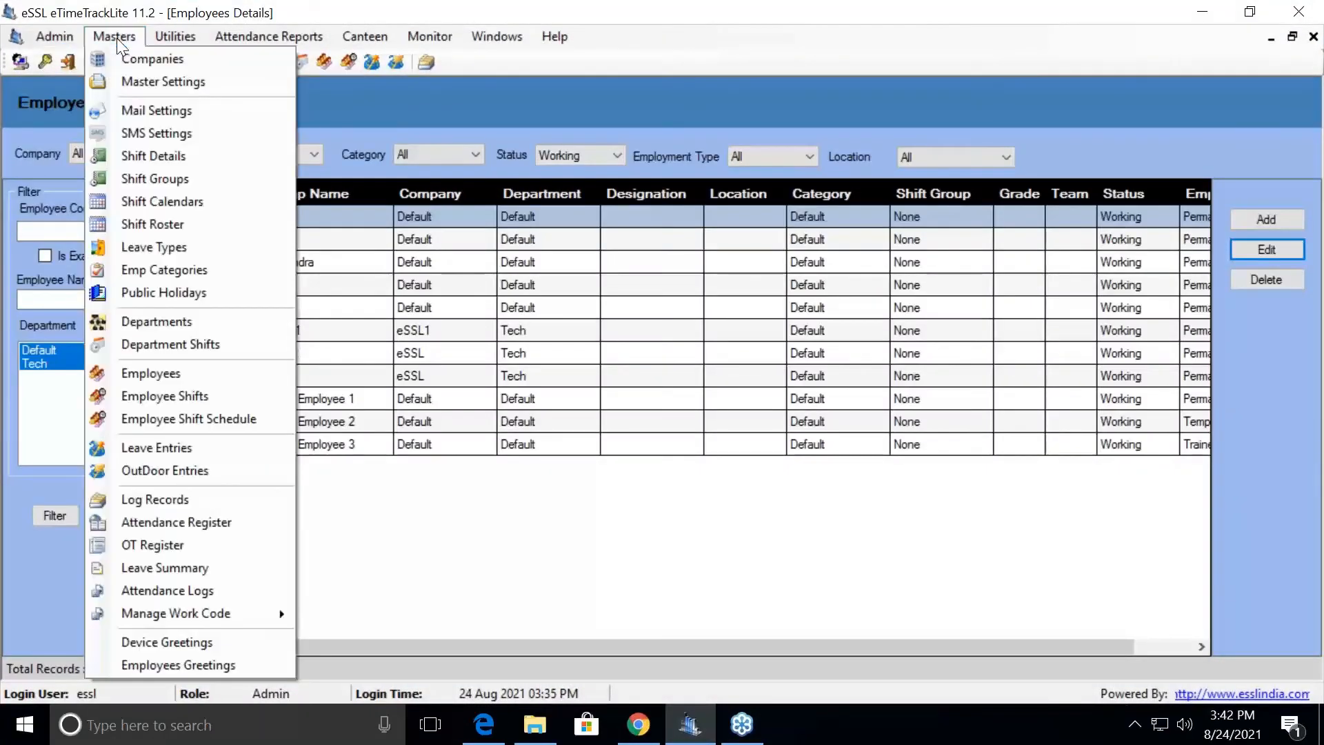
click(148, 130)
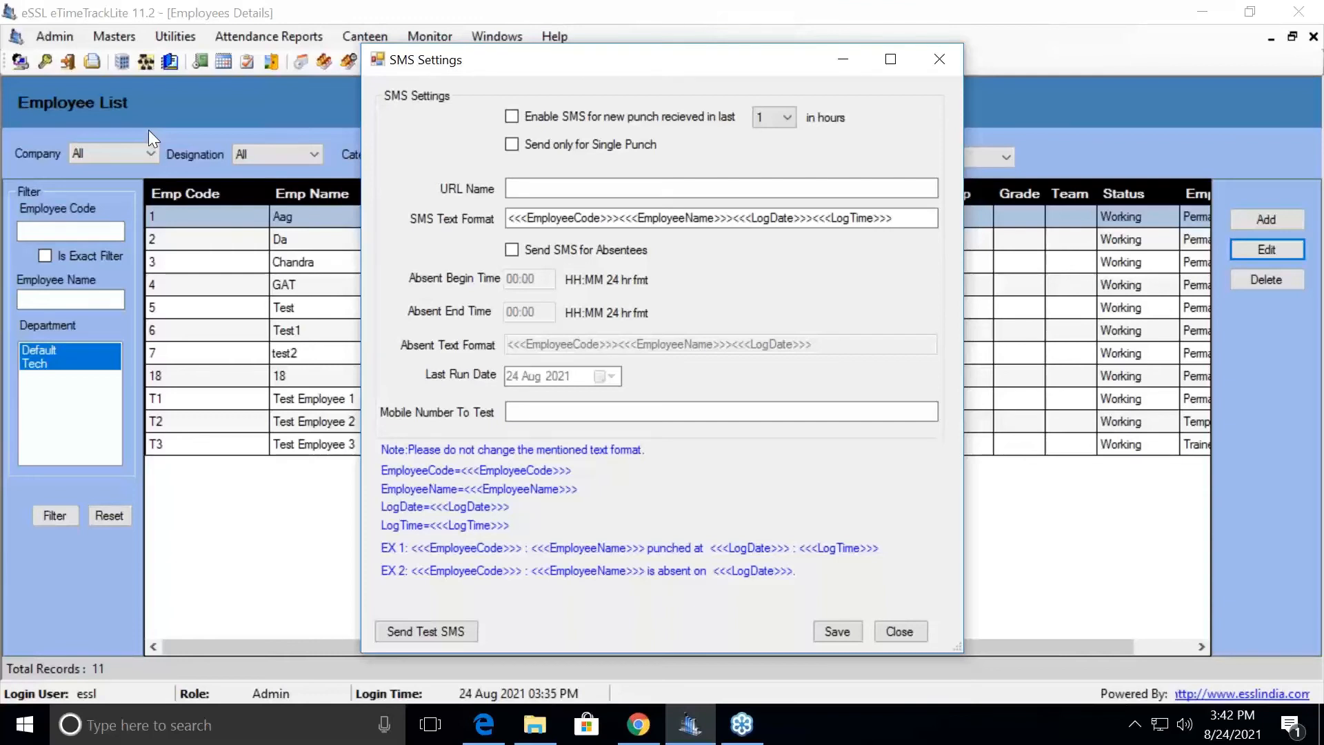
click(514, 189)
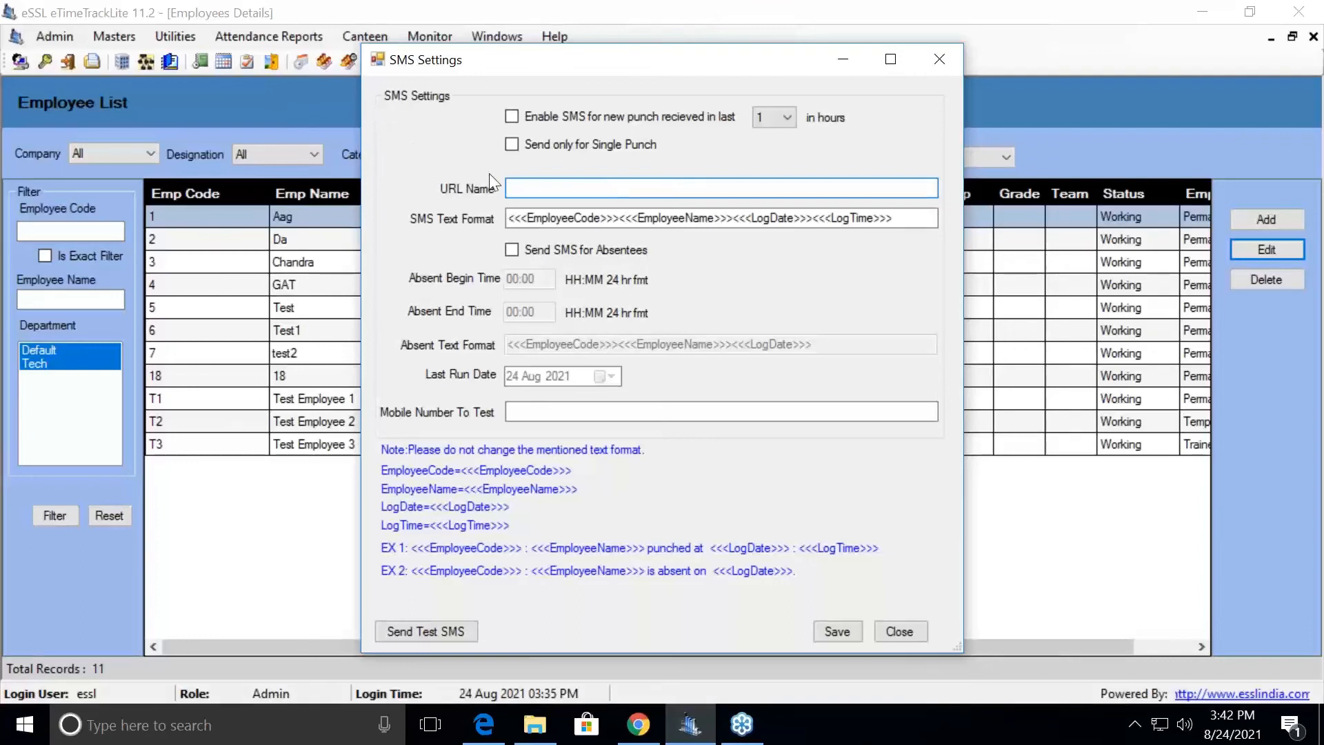
- Check Send only for Single Punch, leave new-punch SMS disabled, and select the SMS text template
click(536, 114)
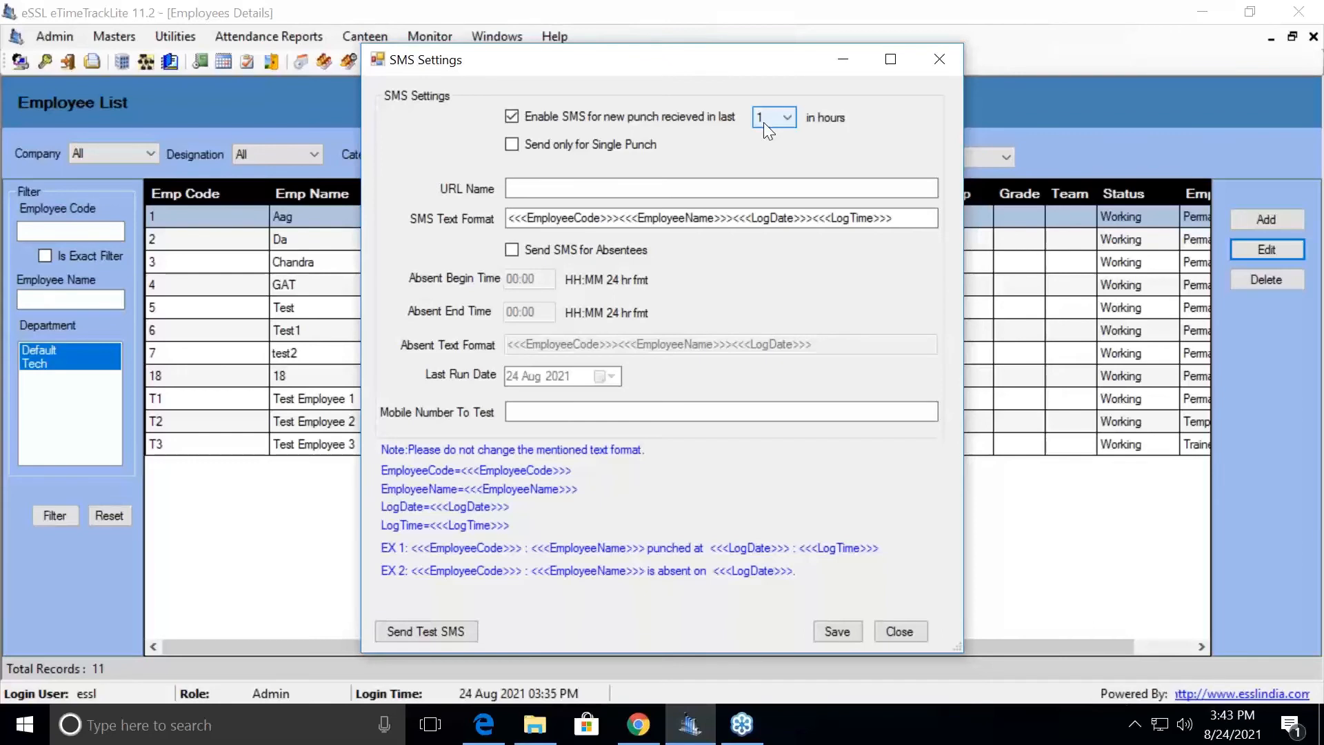
click(598, 150)
click(597, 118)
drag(522, 218, 910, 217)
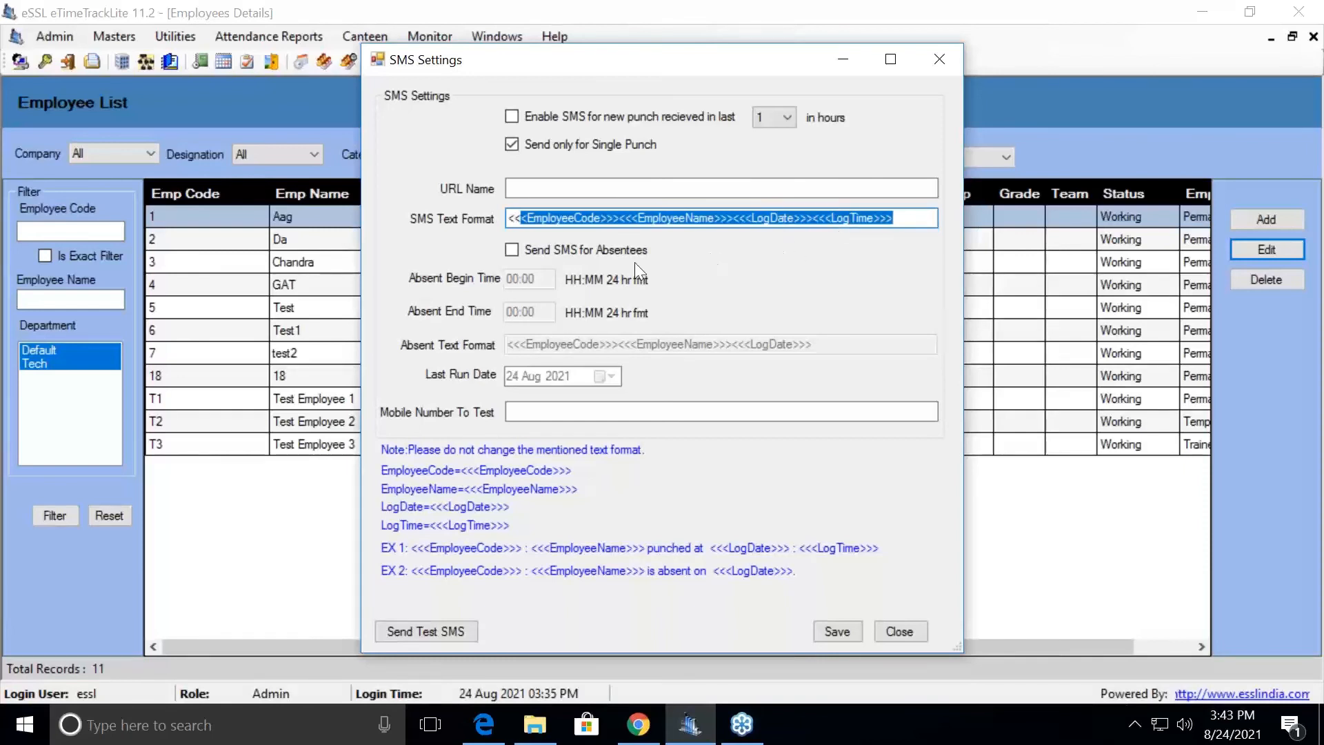
- Check Send SMS for Absentees, review Absent End Time and Last Run Date, and save
click(571, 251)
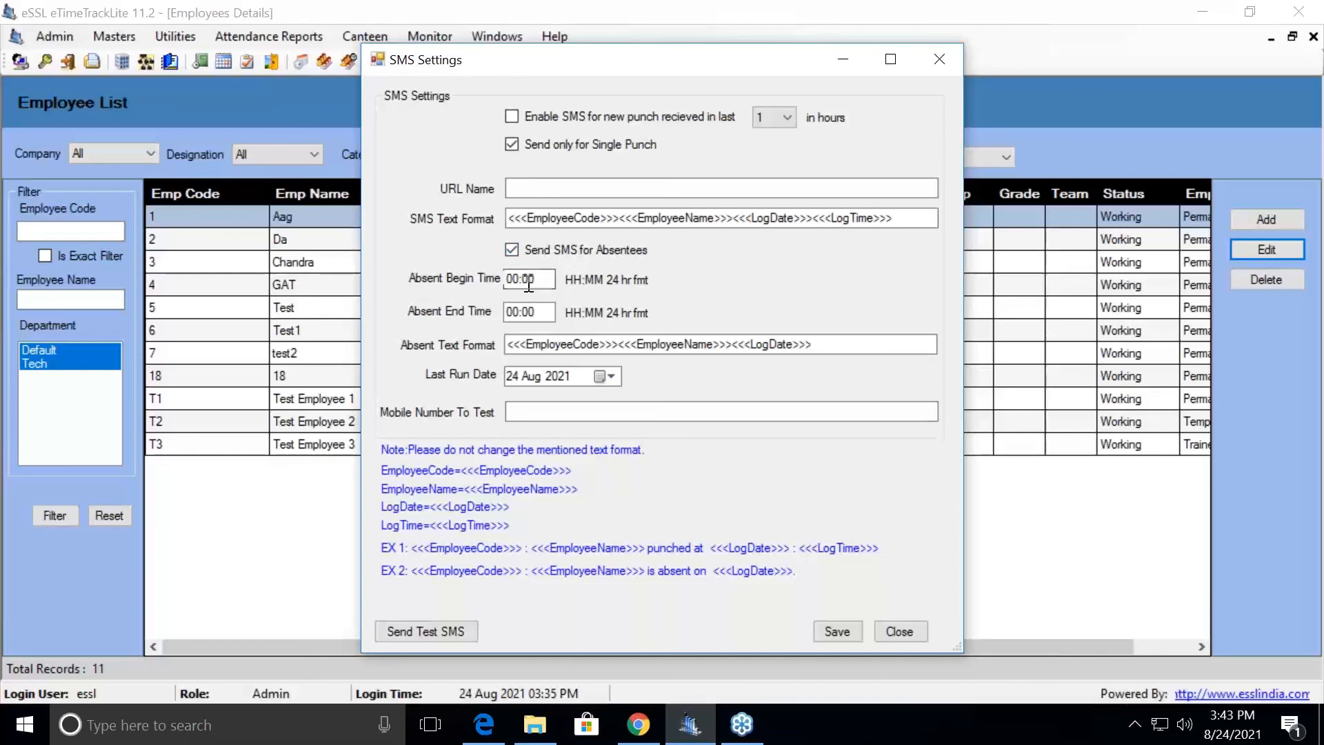
click(526, 312)
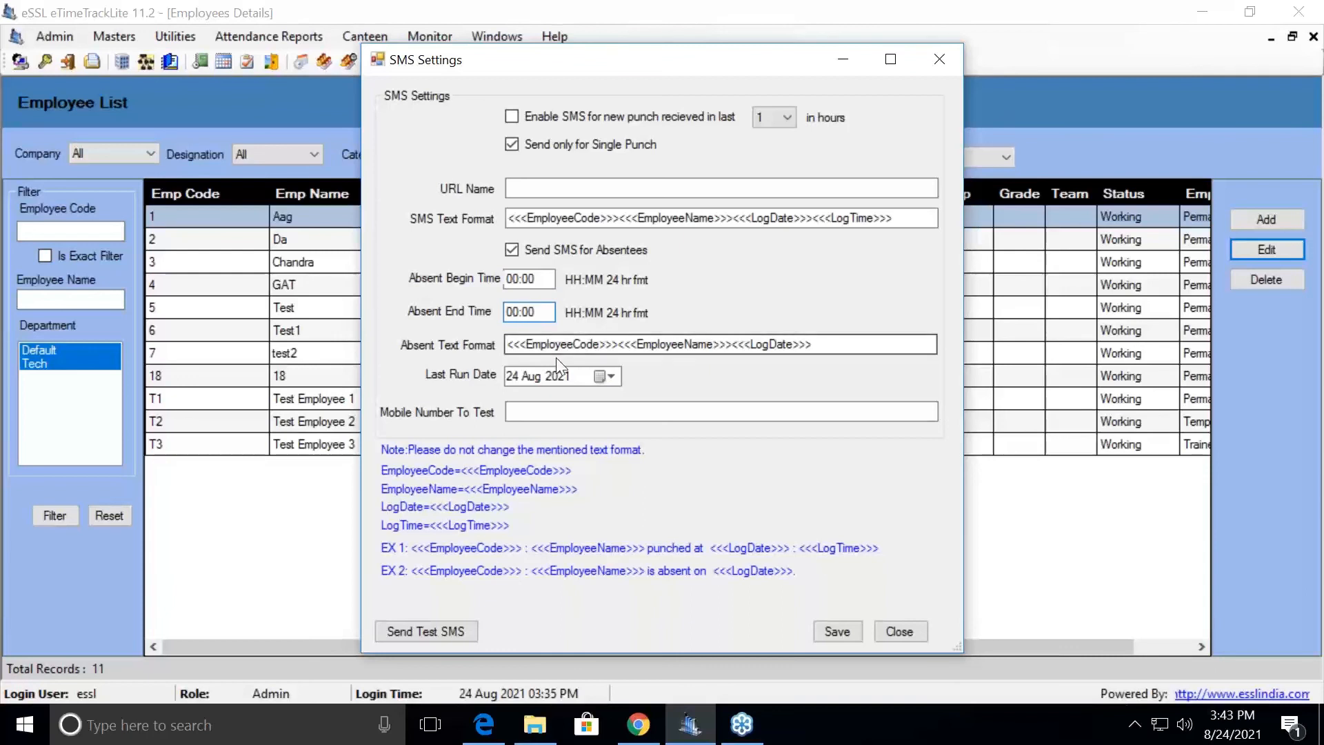
click(516, 376)
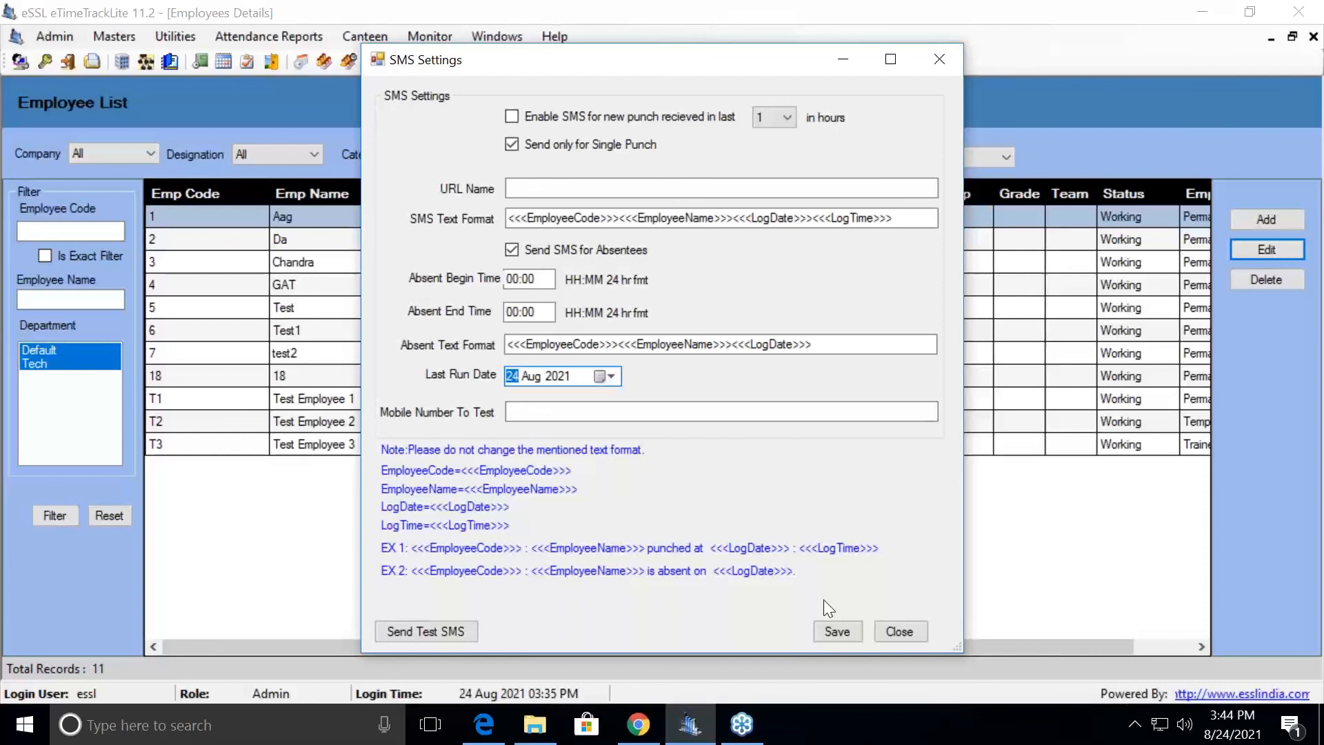
click(898, 629)
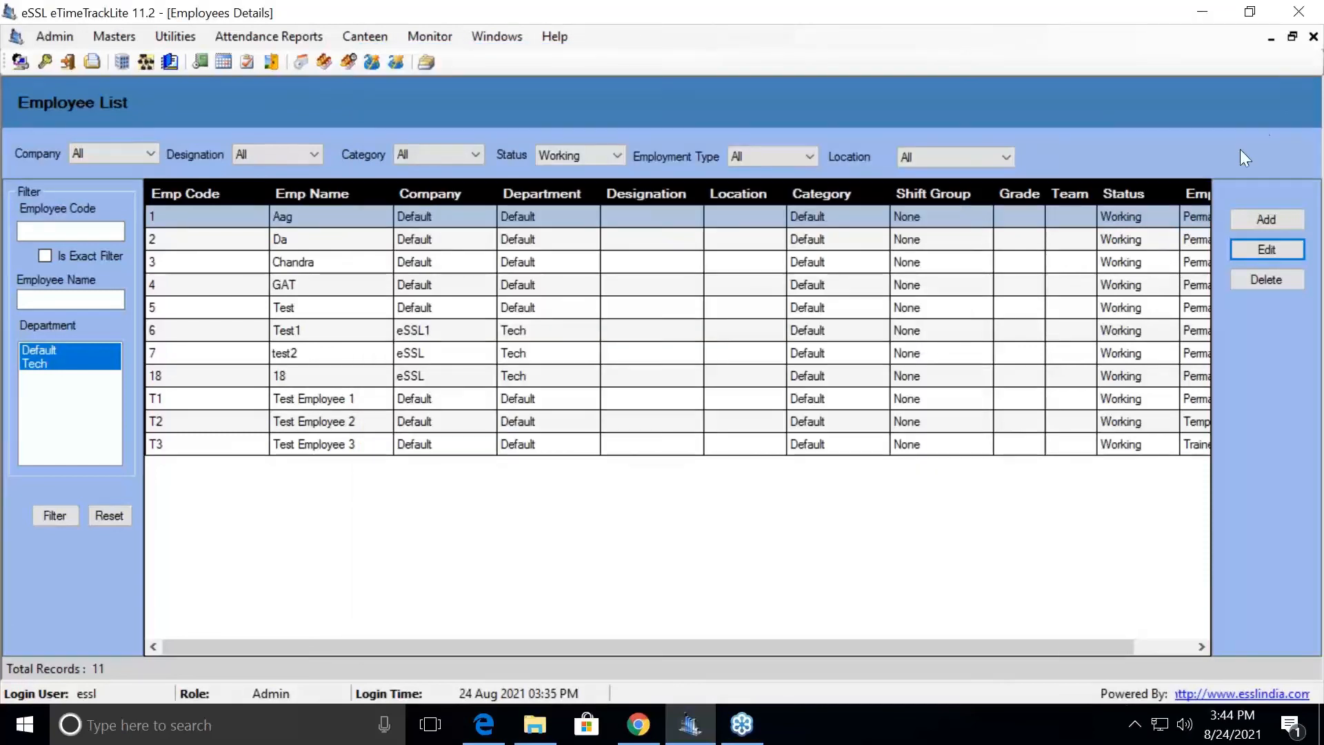
click(1303, 87)
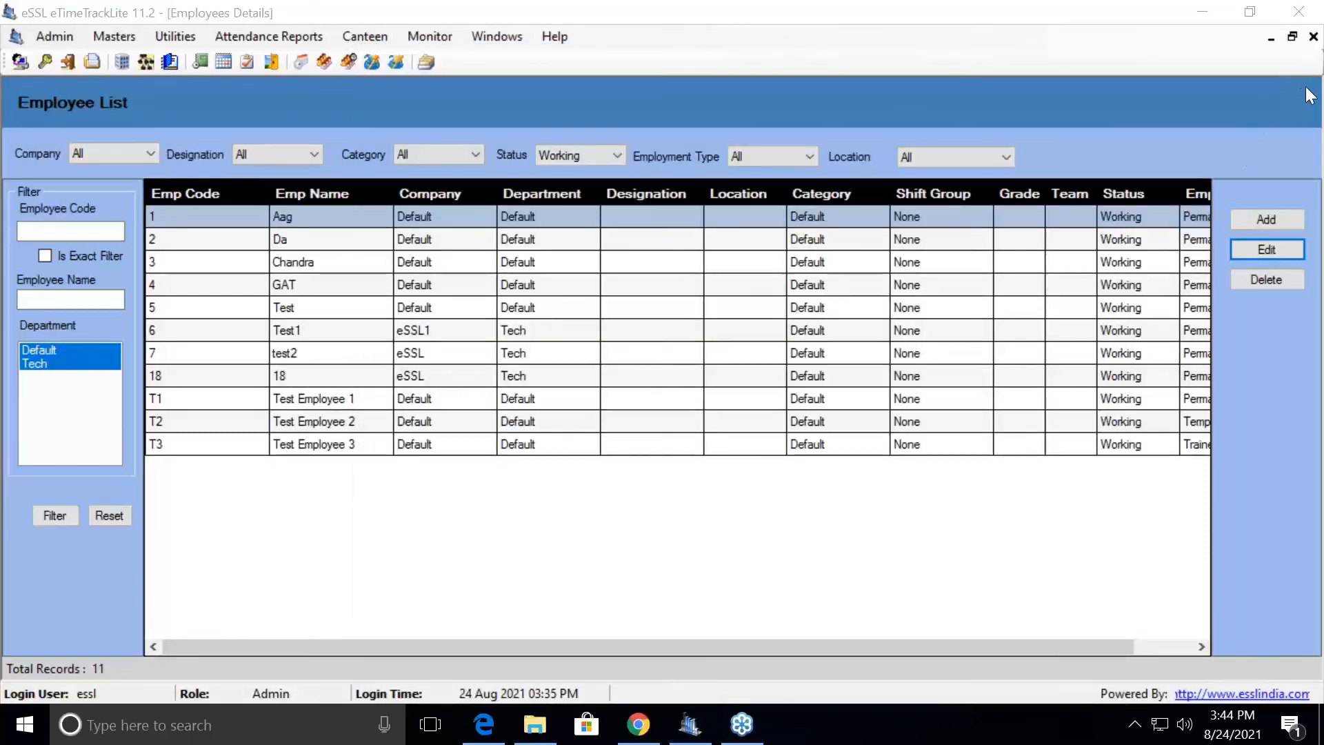